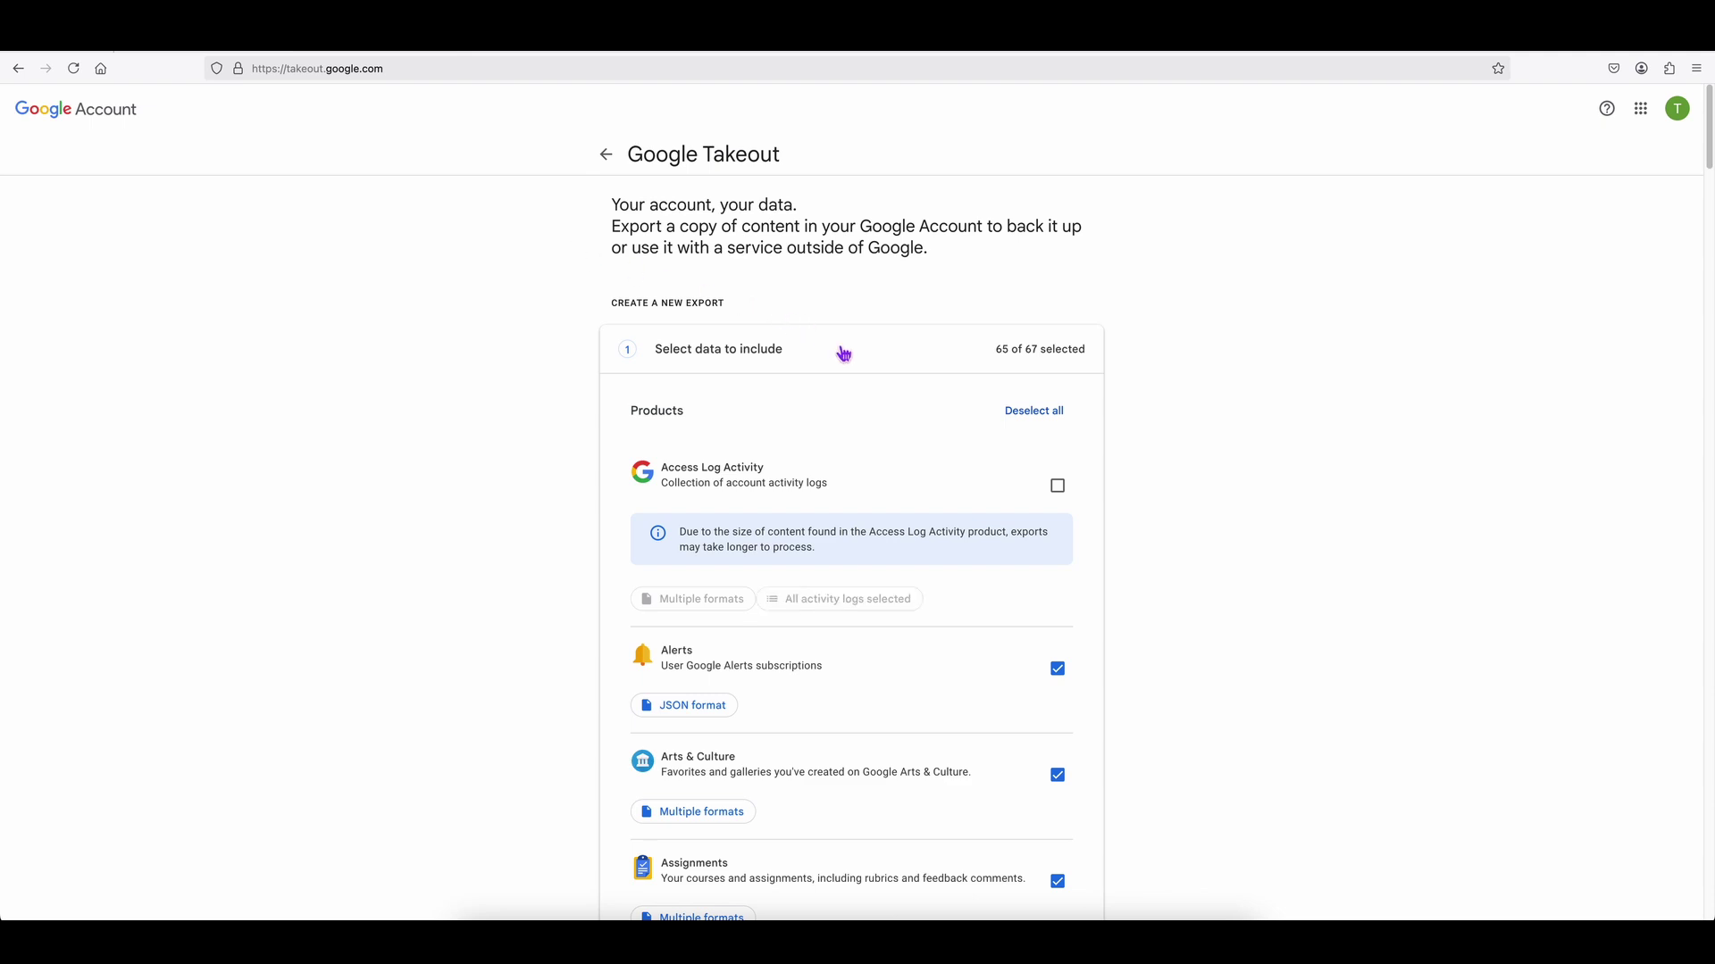
Deselect all products and include only YouTube and YouTube Music in the new export.
left_click(1040, 413)
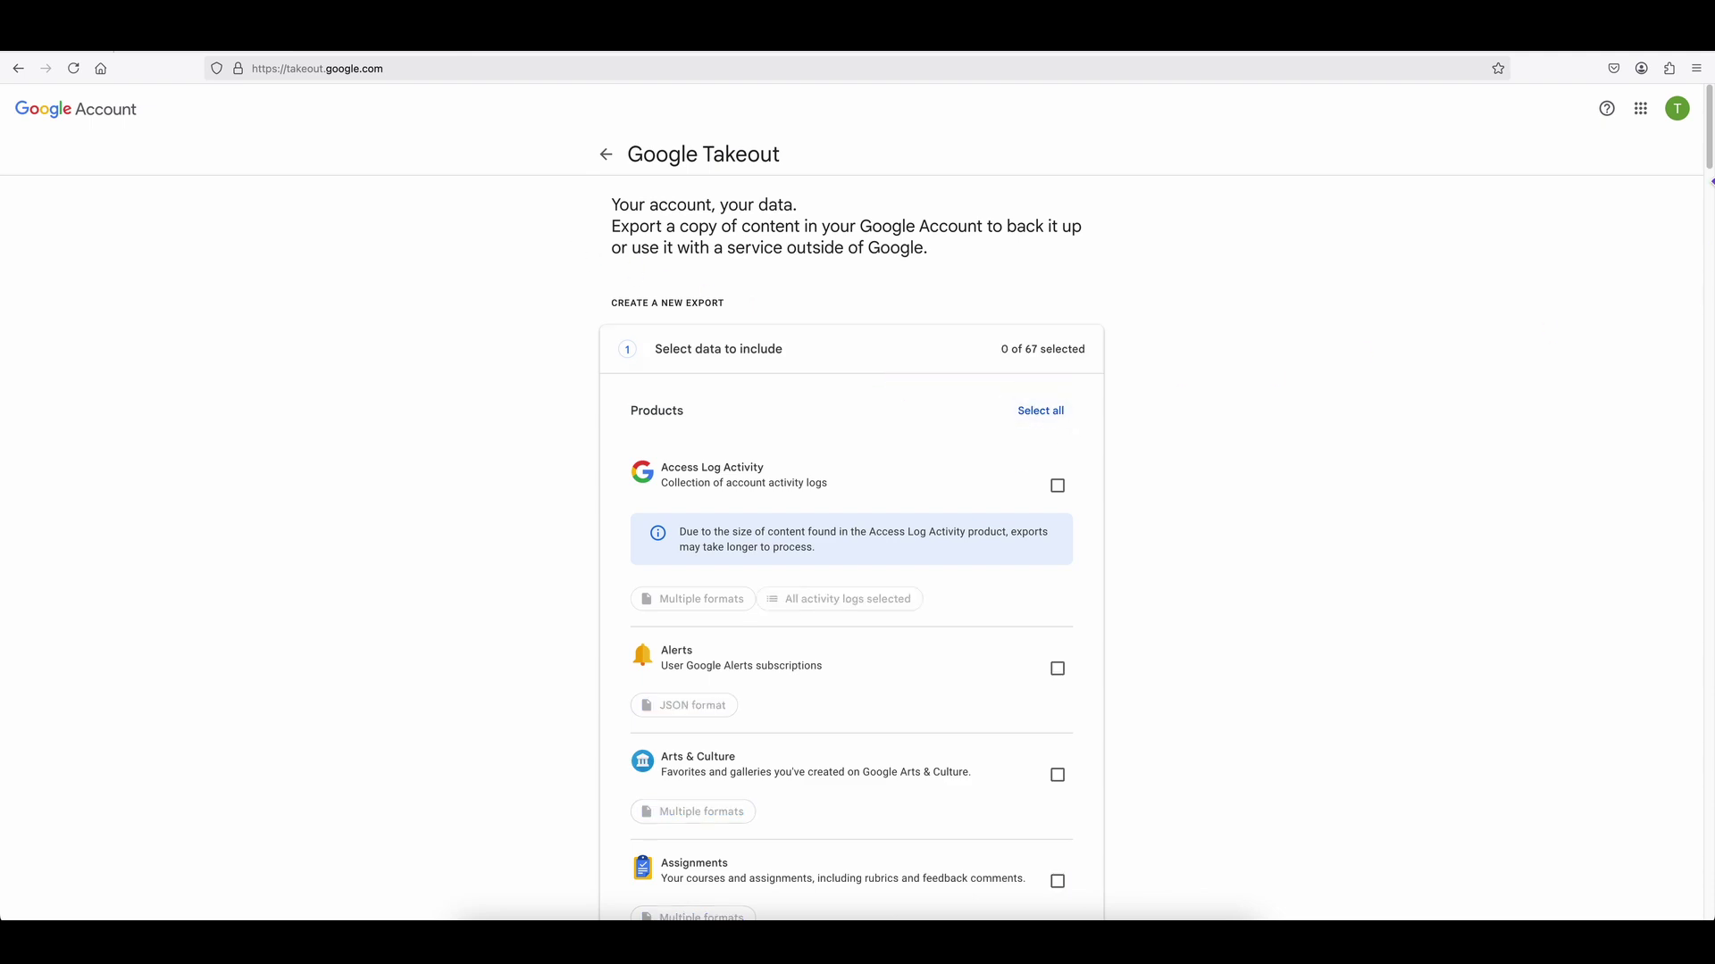
left_click_drag(1709, 182, 1578, 911)
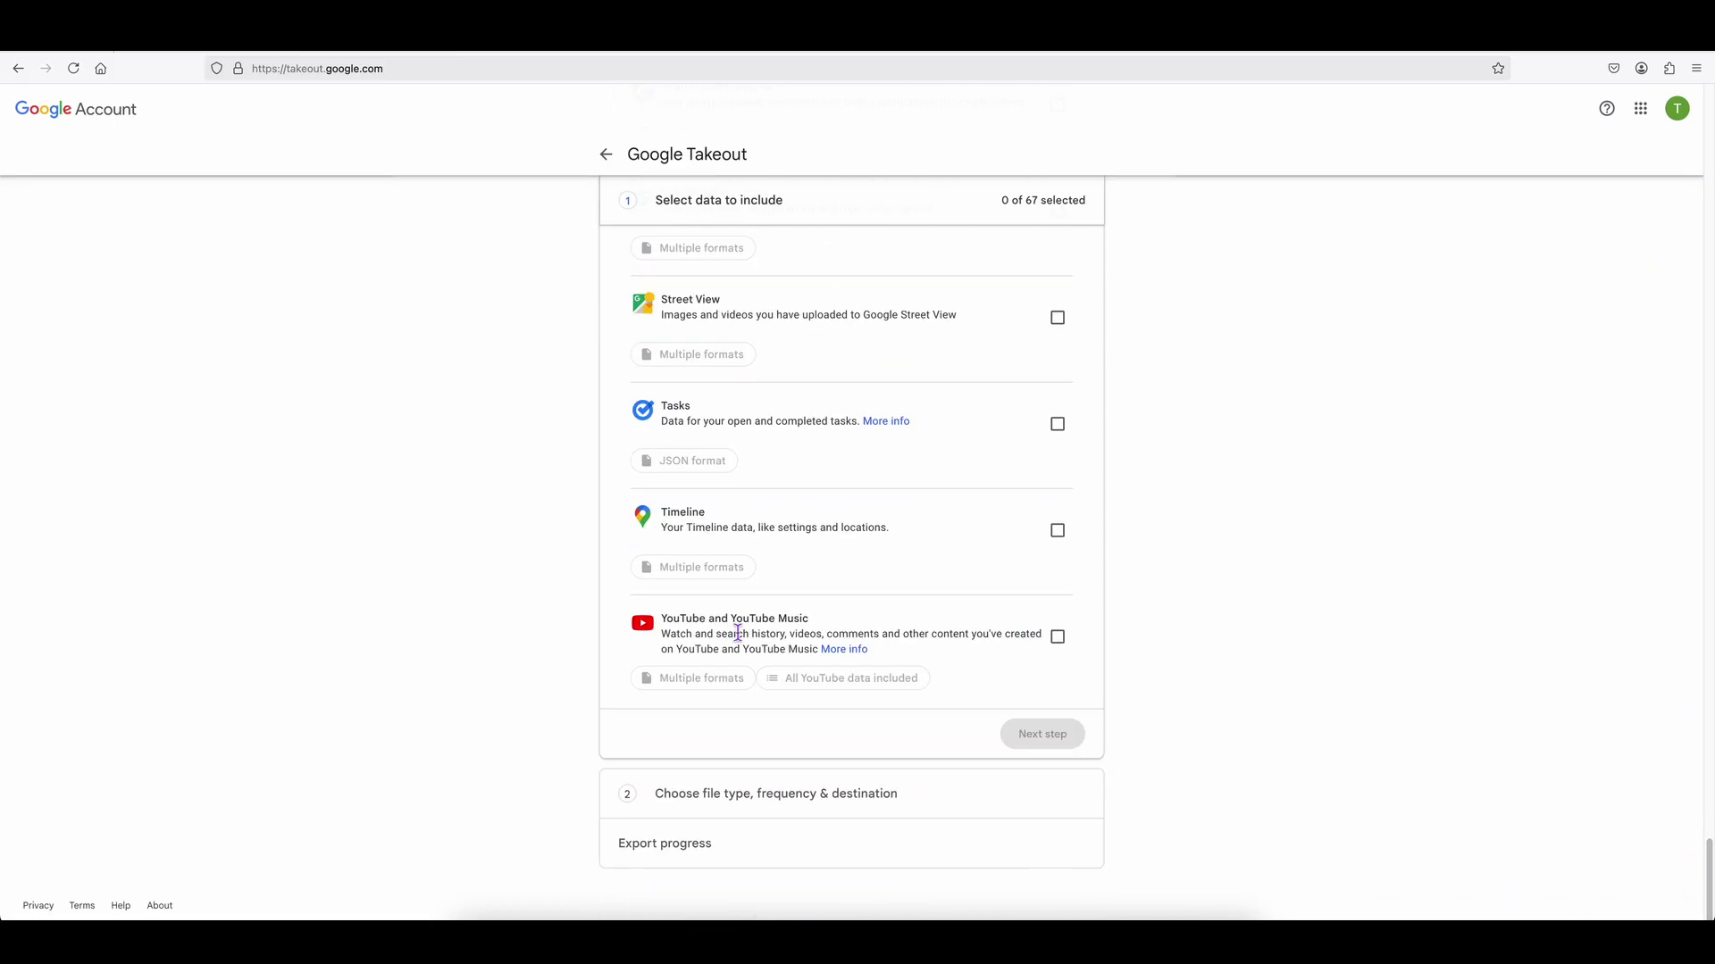
left_click(1060, 639)
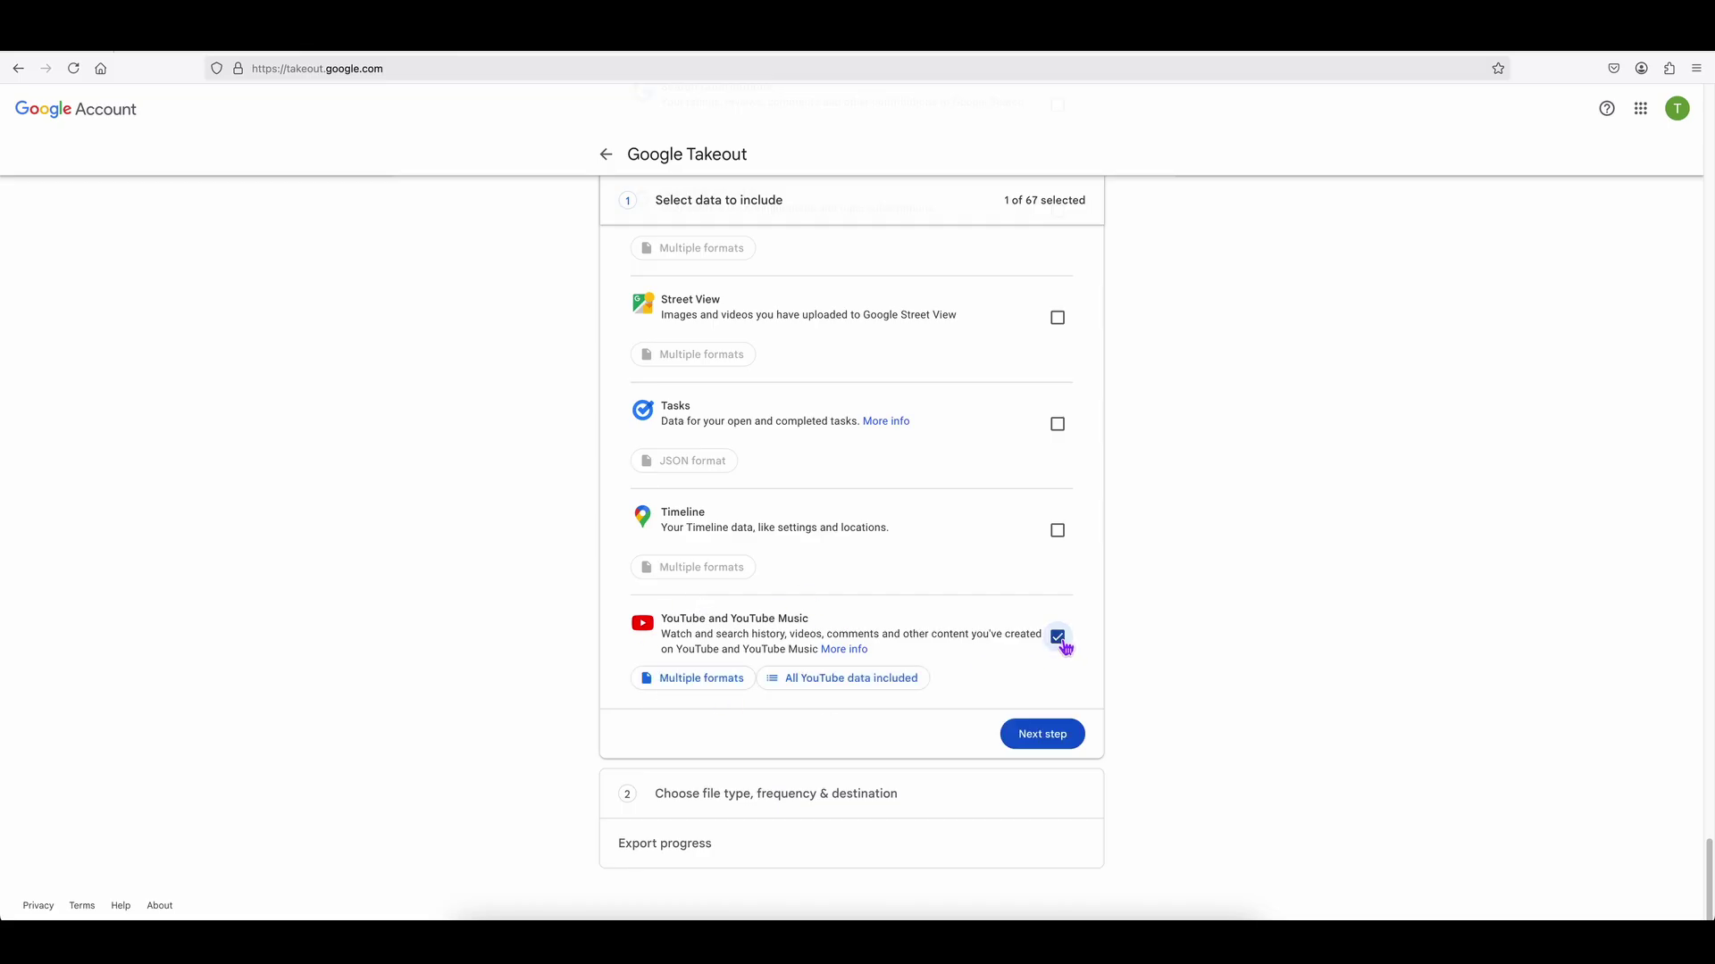
Review the available file formats for YouTube and YouTube Music without changing any of them.
left_click(707, 684)
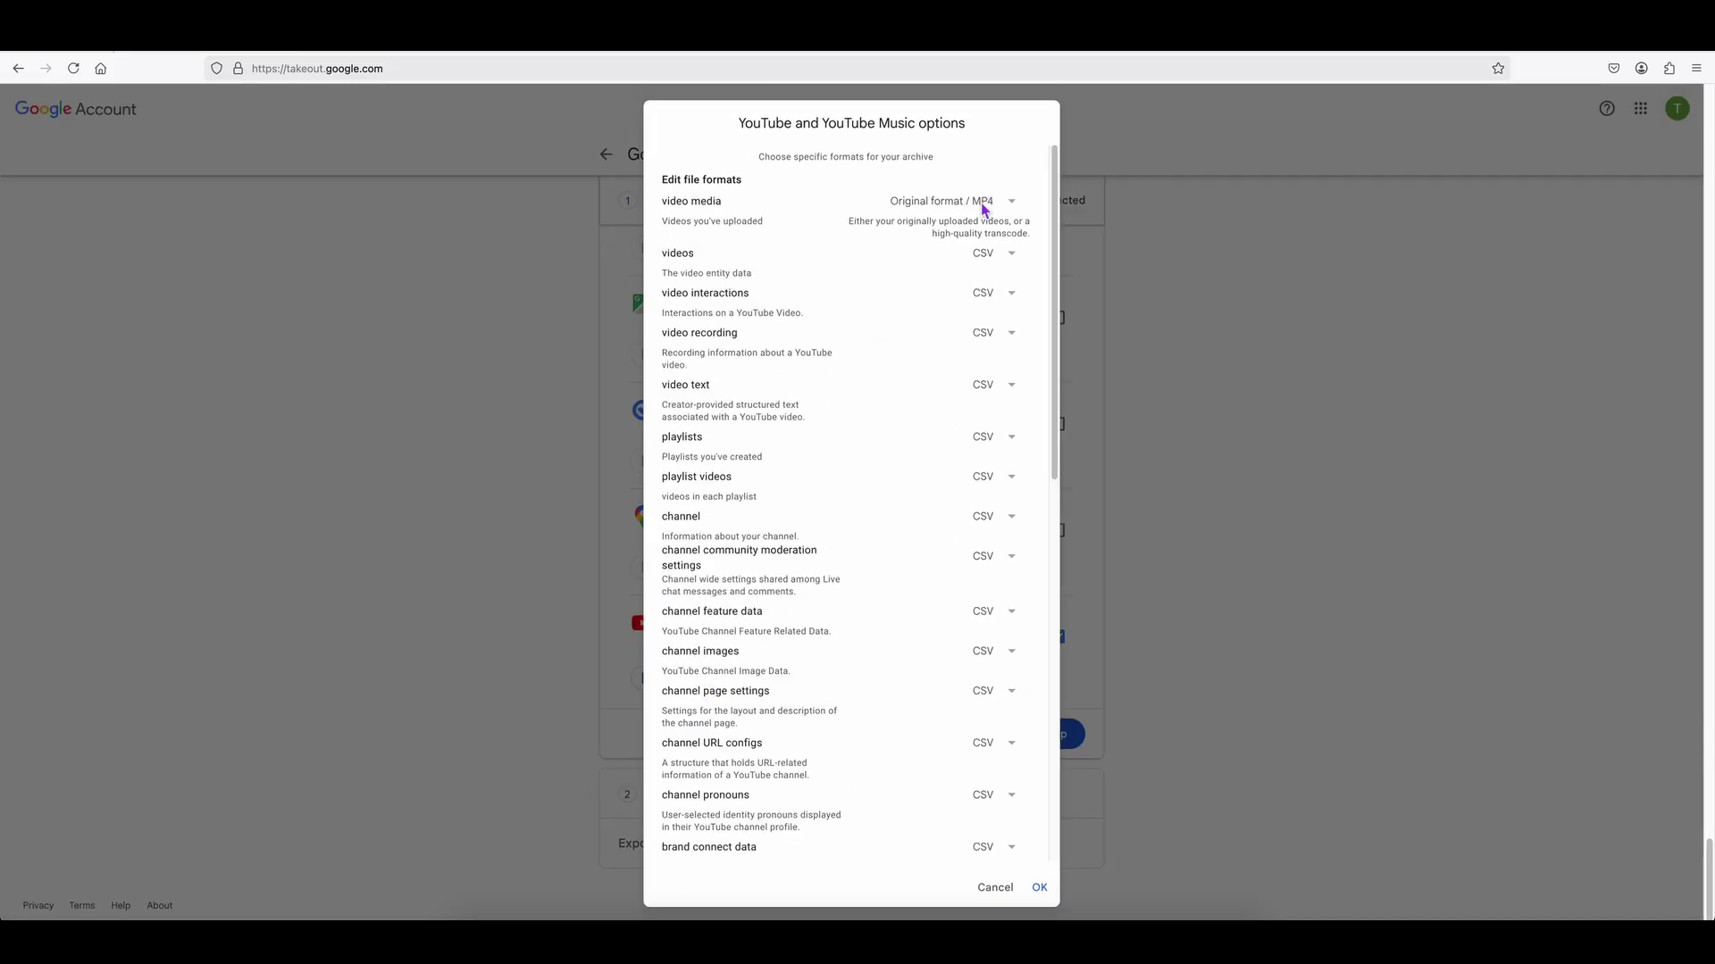
left_click_drag(1052, 202, 1025, 113)
left_click(991, 889)
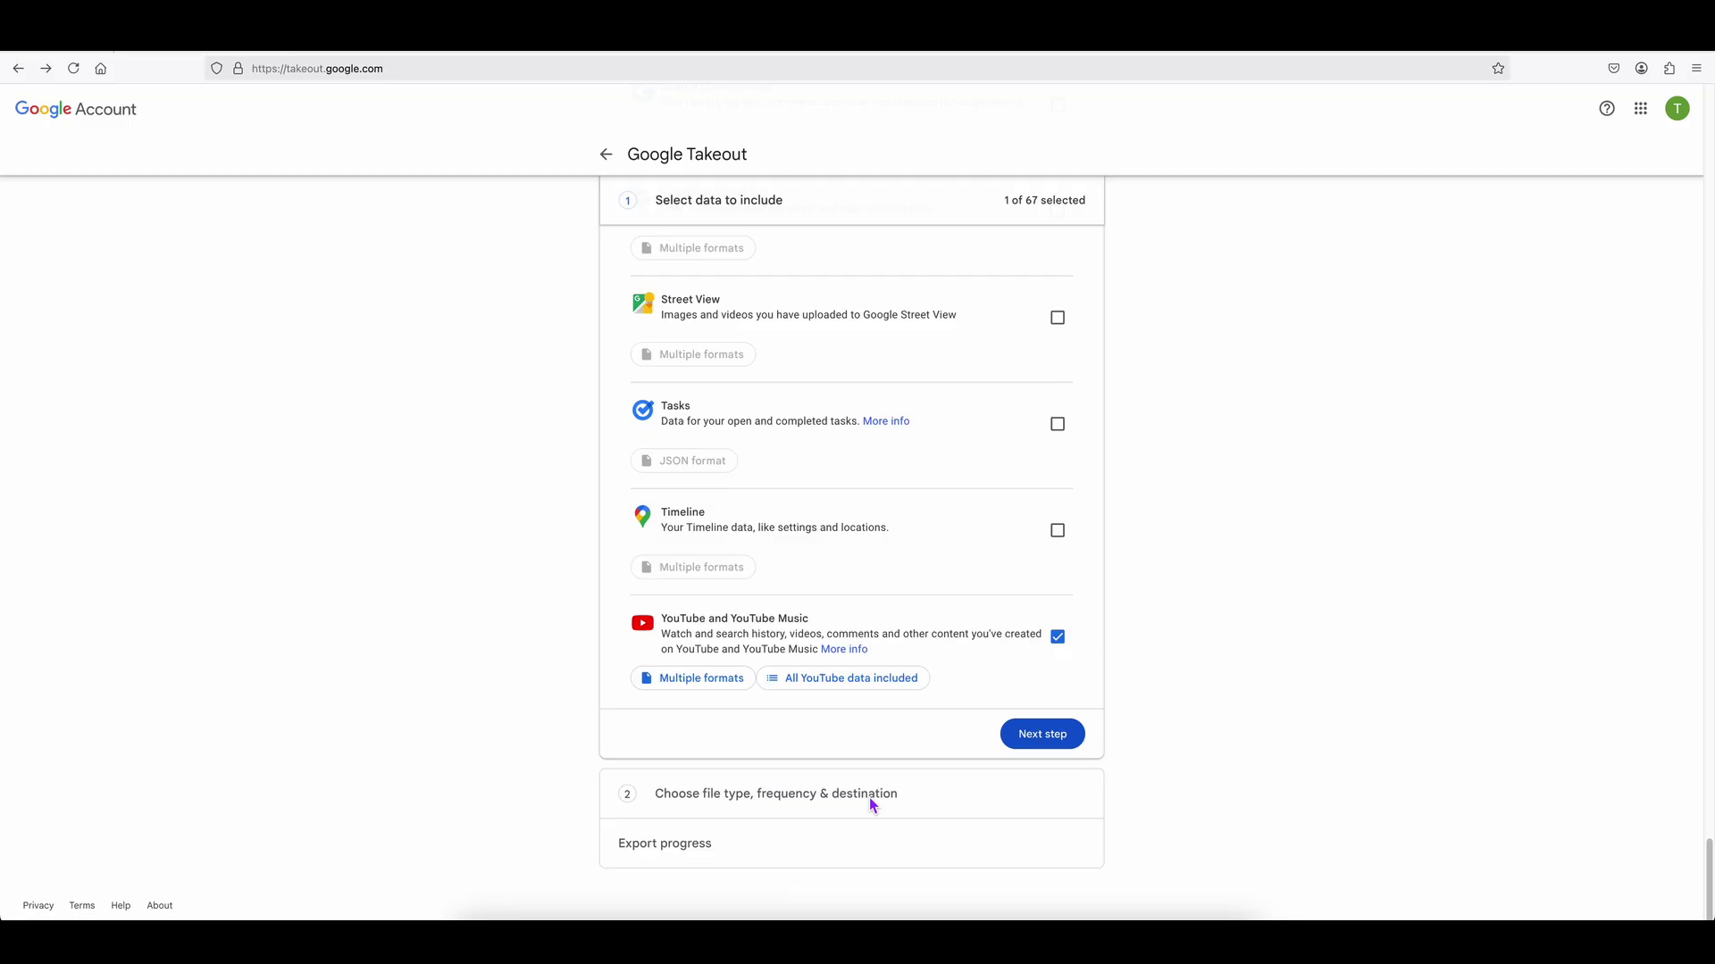
Limit the YouTube data to comments, creator-demographics, history, playlists, subscriptions and video metadata.
left_click(864, 681)
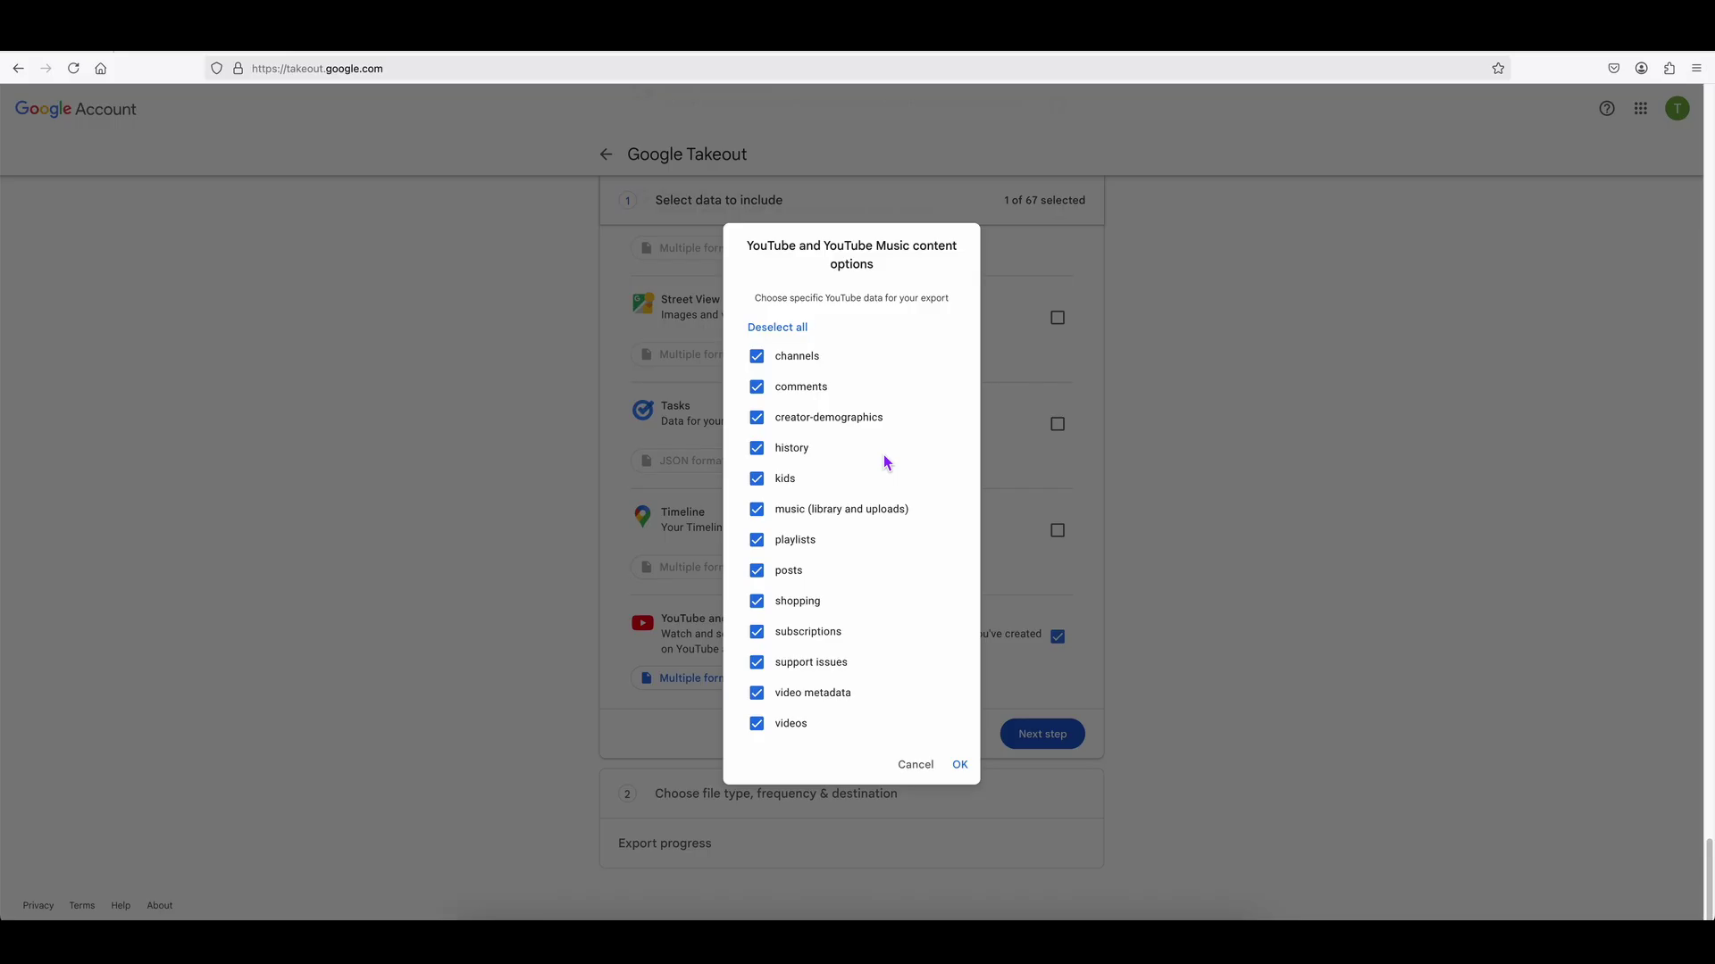
left_click(790, 329)
left_click(756, 387)
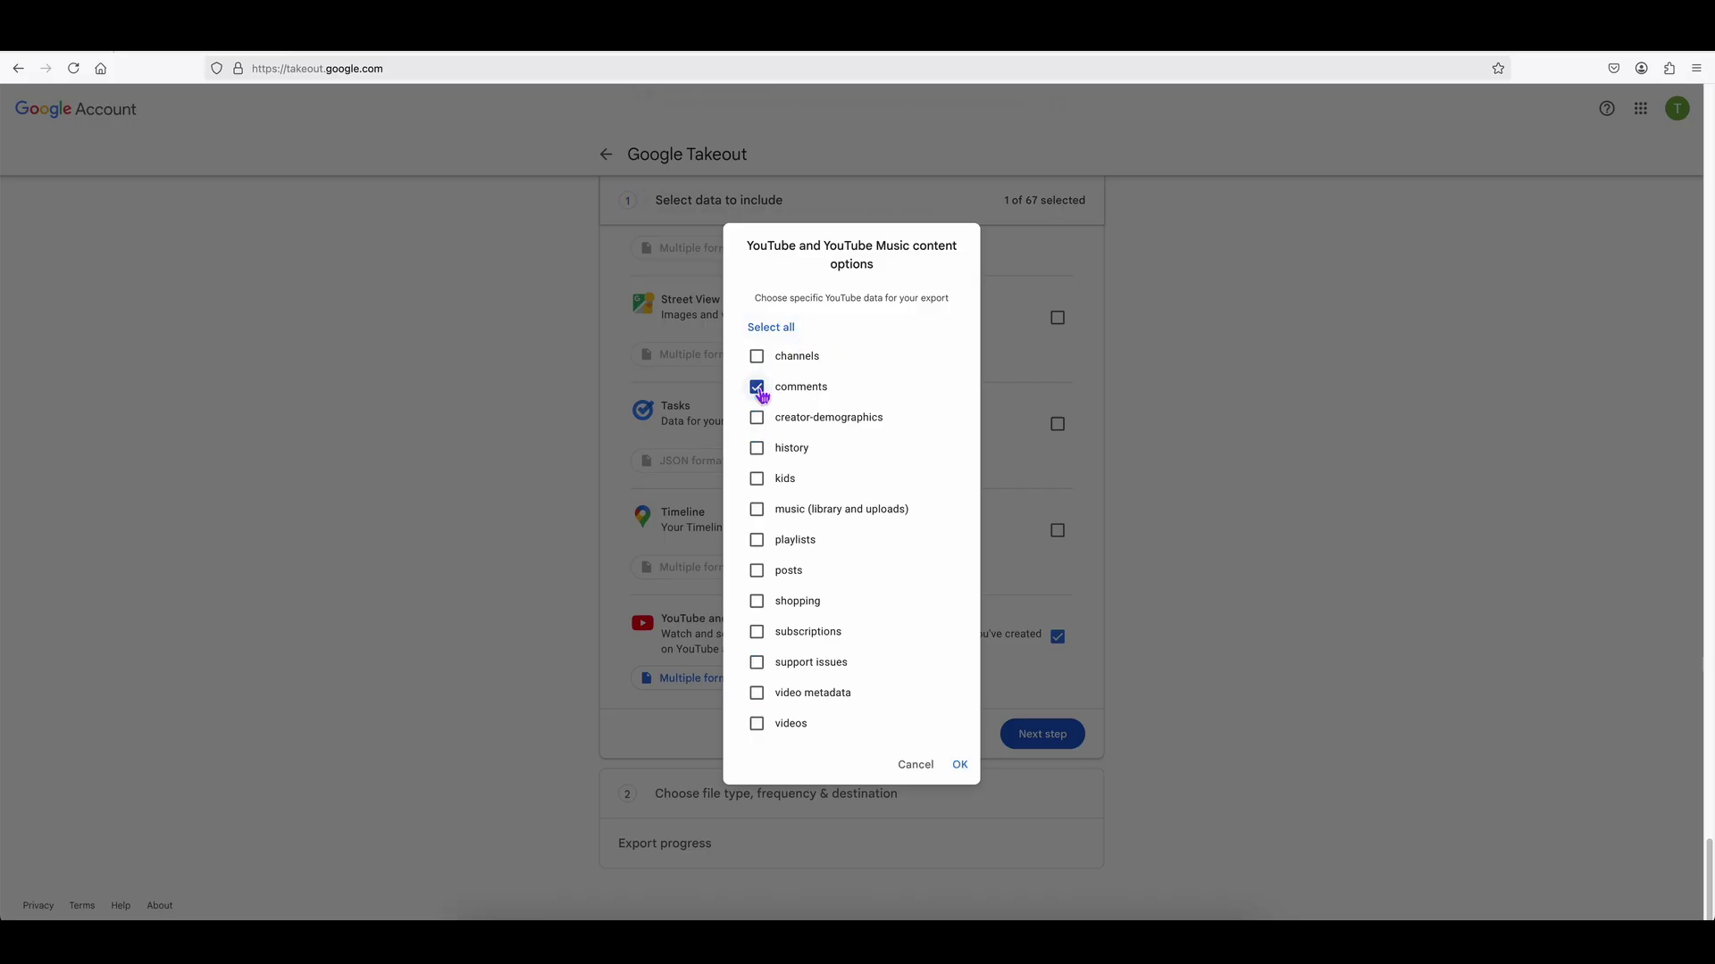
left_click(758, 418)
left_click(758, 541)
left_click(758, 633)
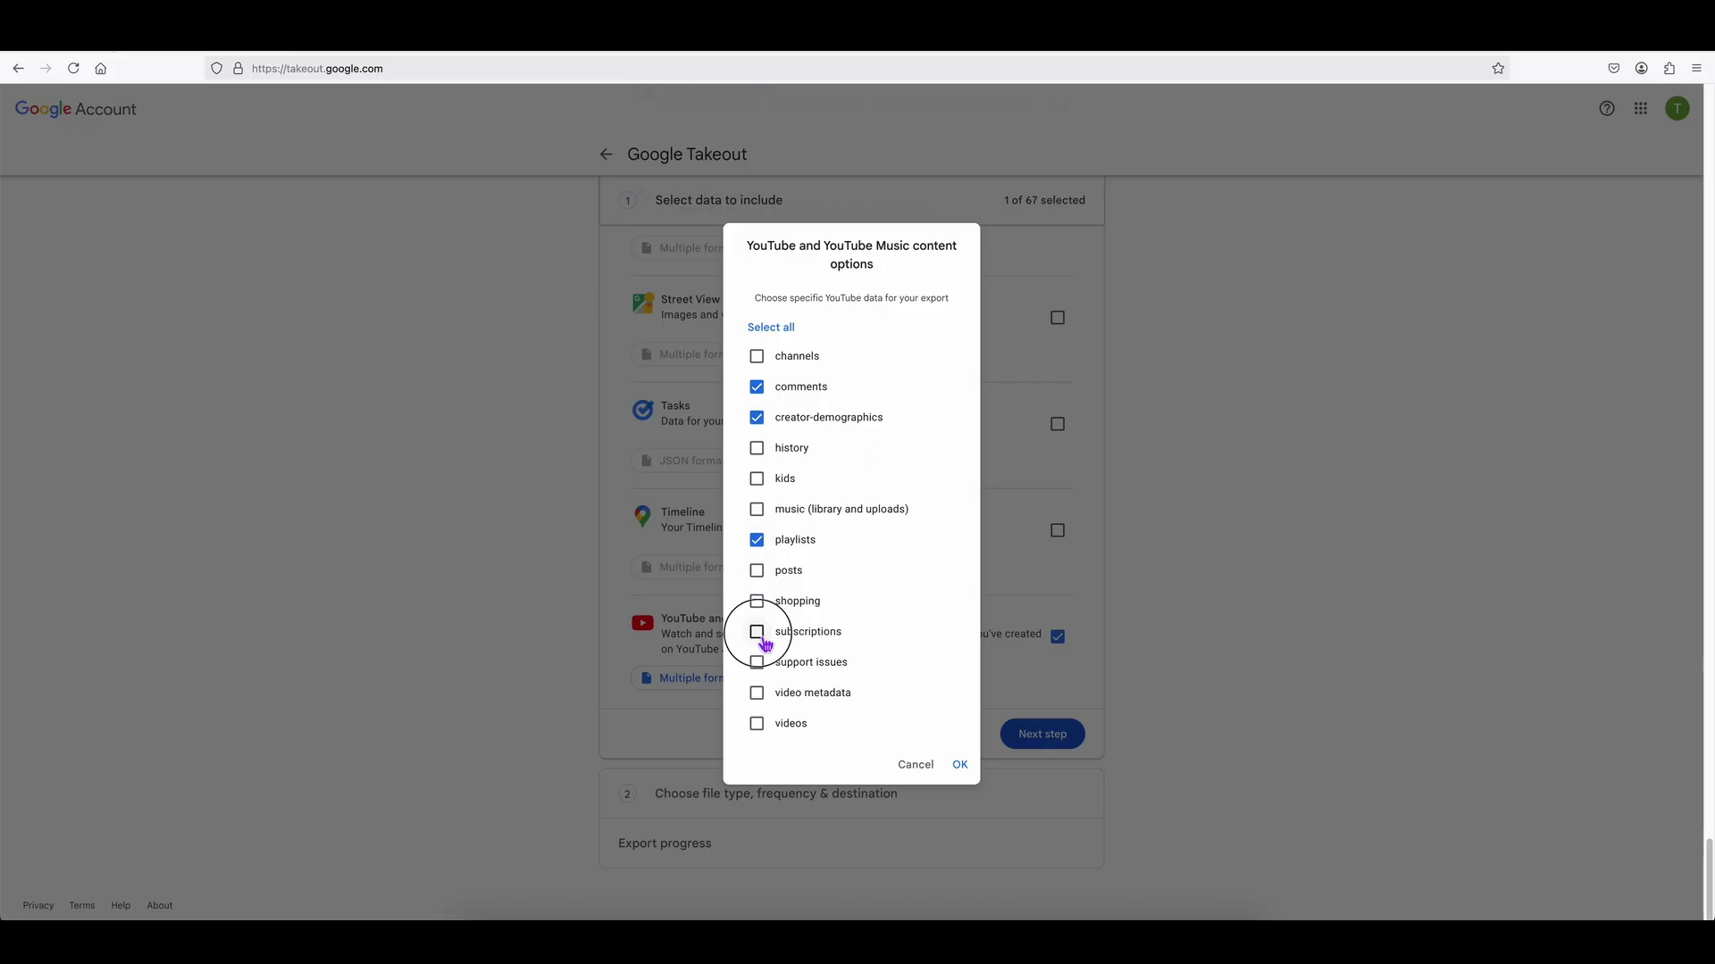
left_click(759, 697)
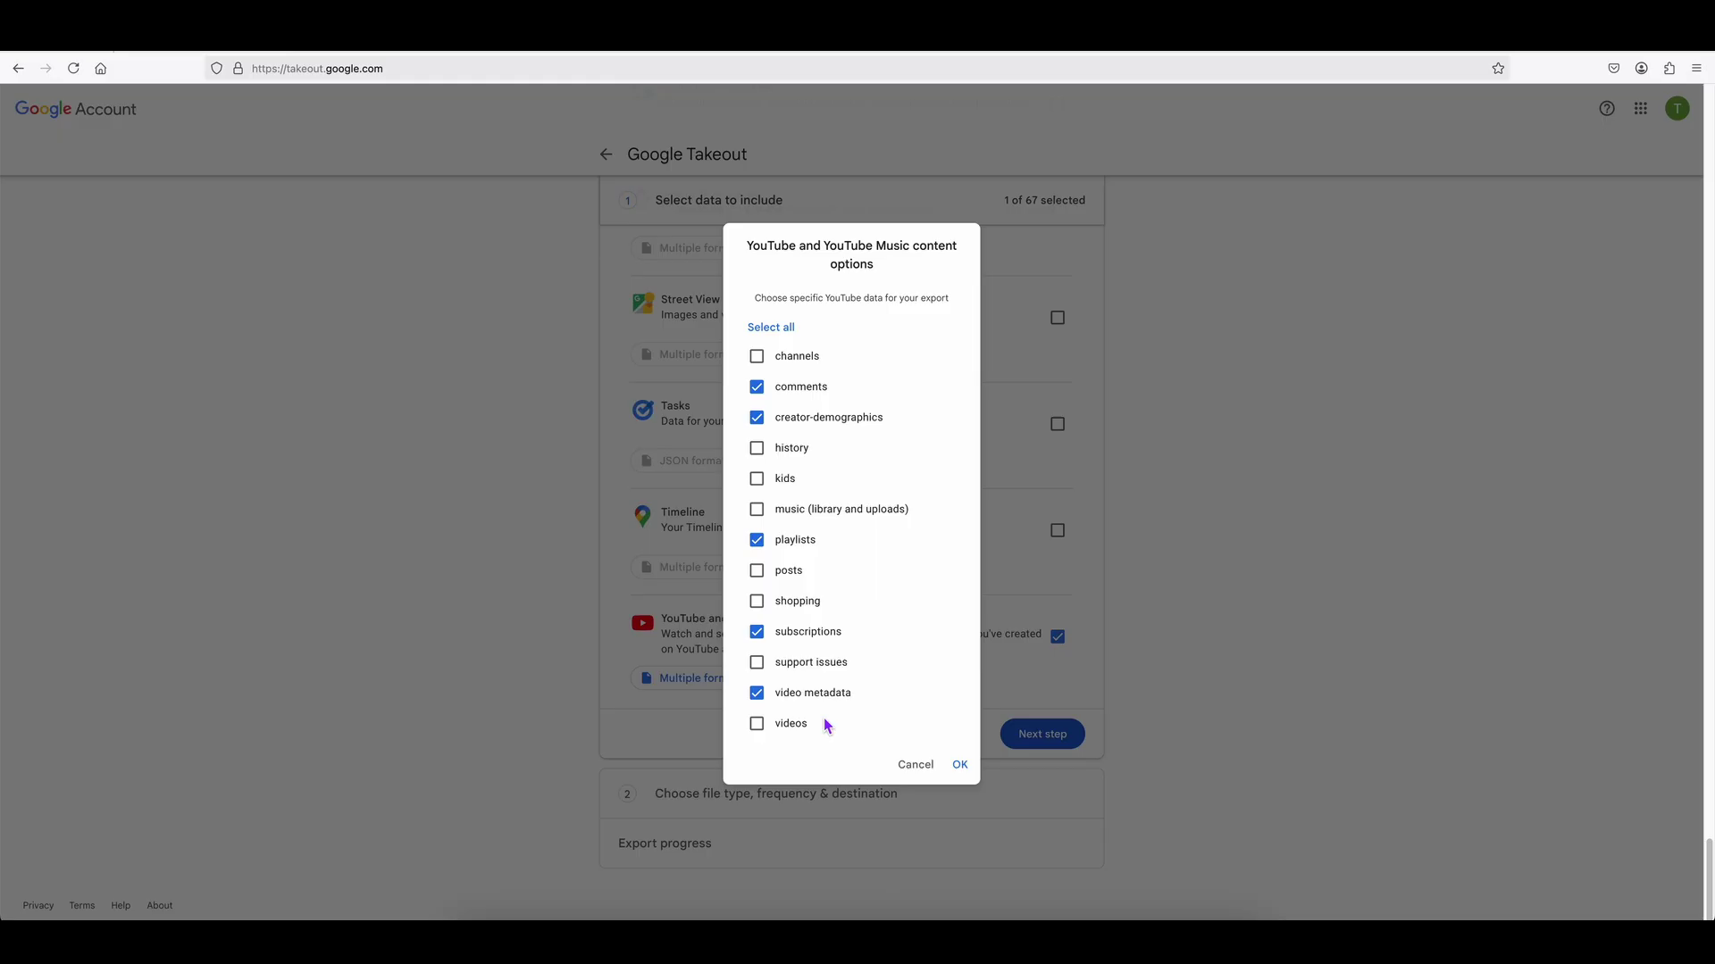
left_click(757, 449)
left_click(958, 766)
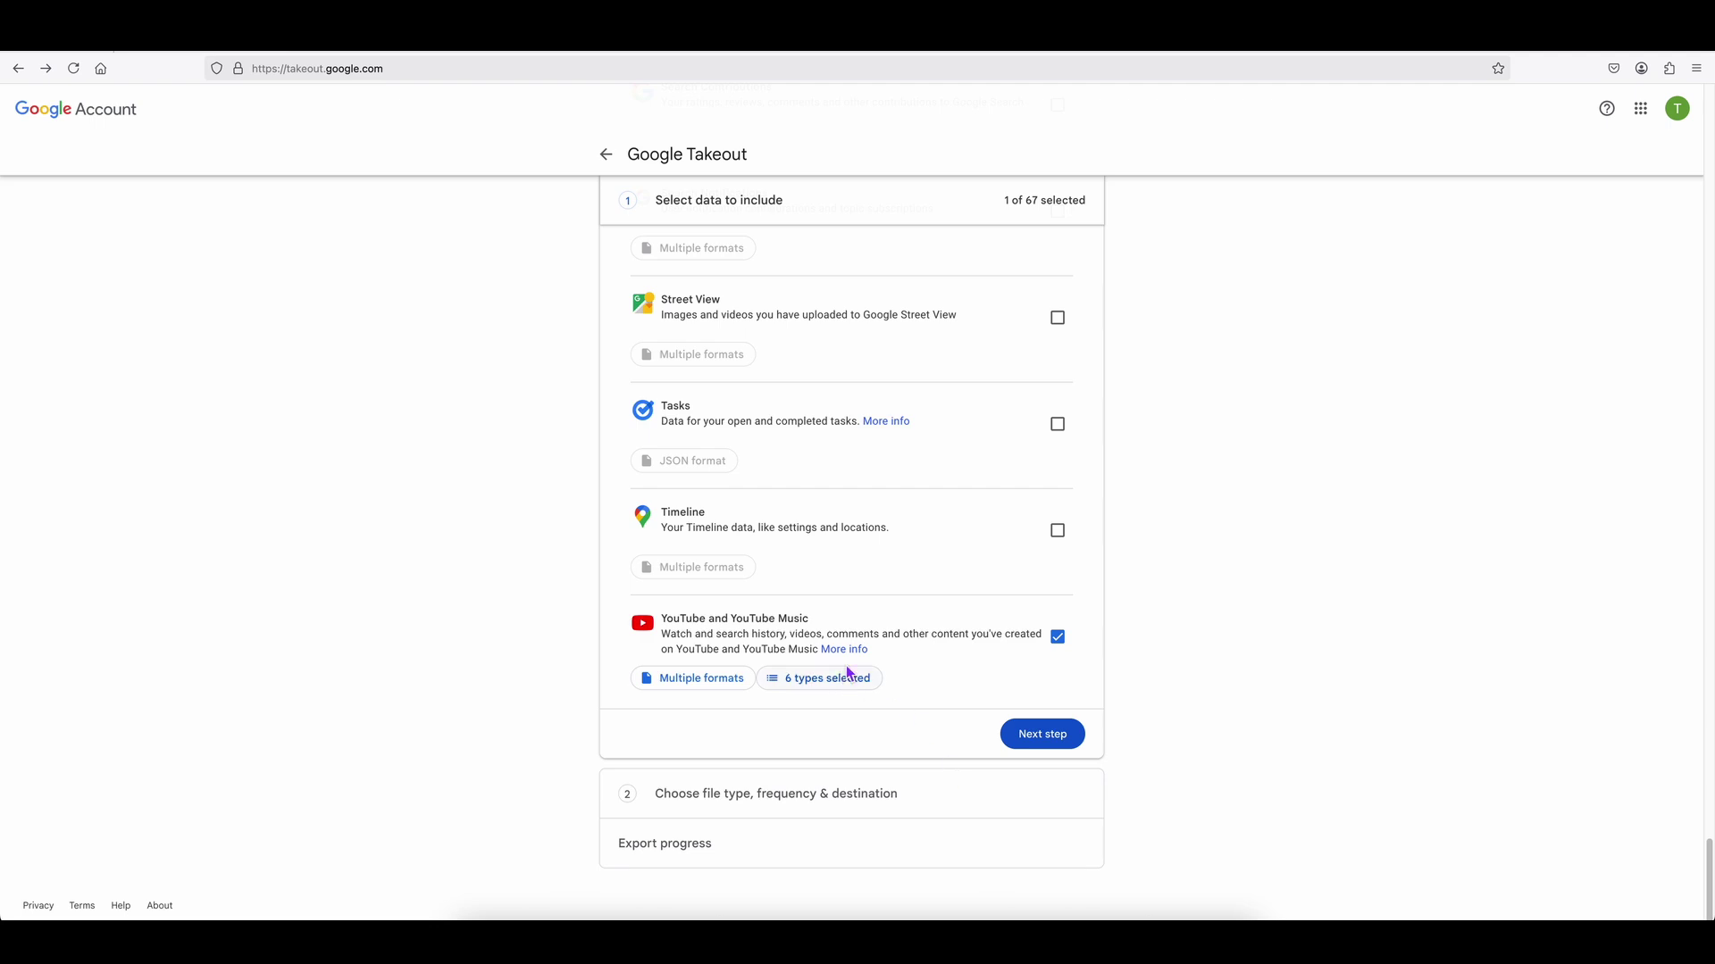
Proceed to the delivery options and choose Send download link via email with the Export once frequency.
left_click(1018, 735)
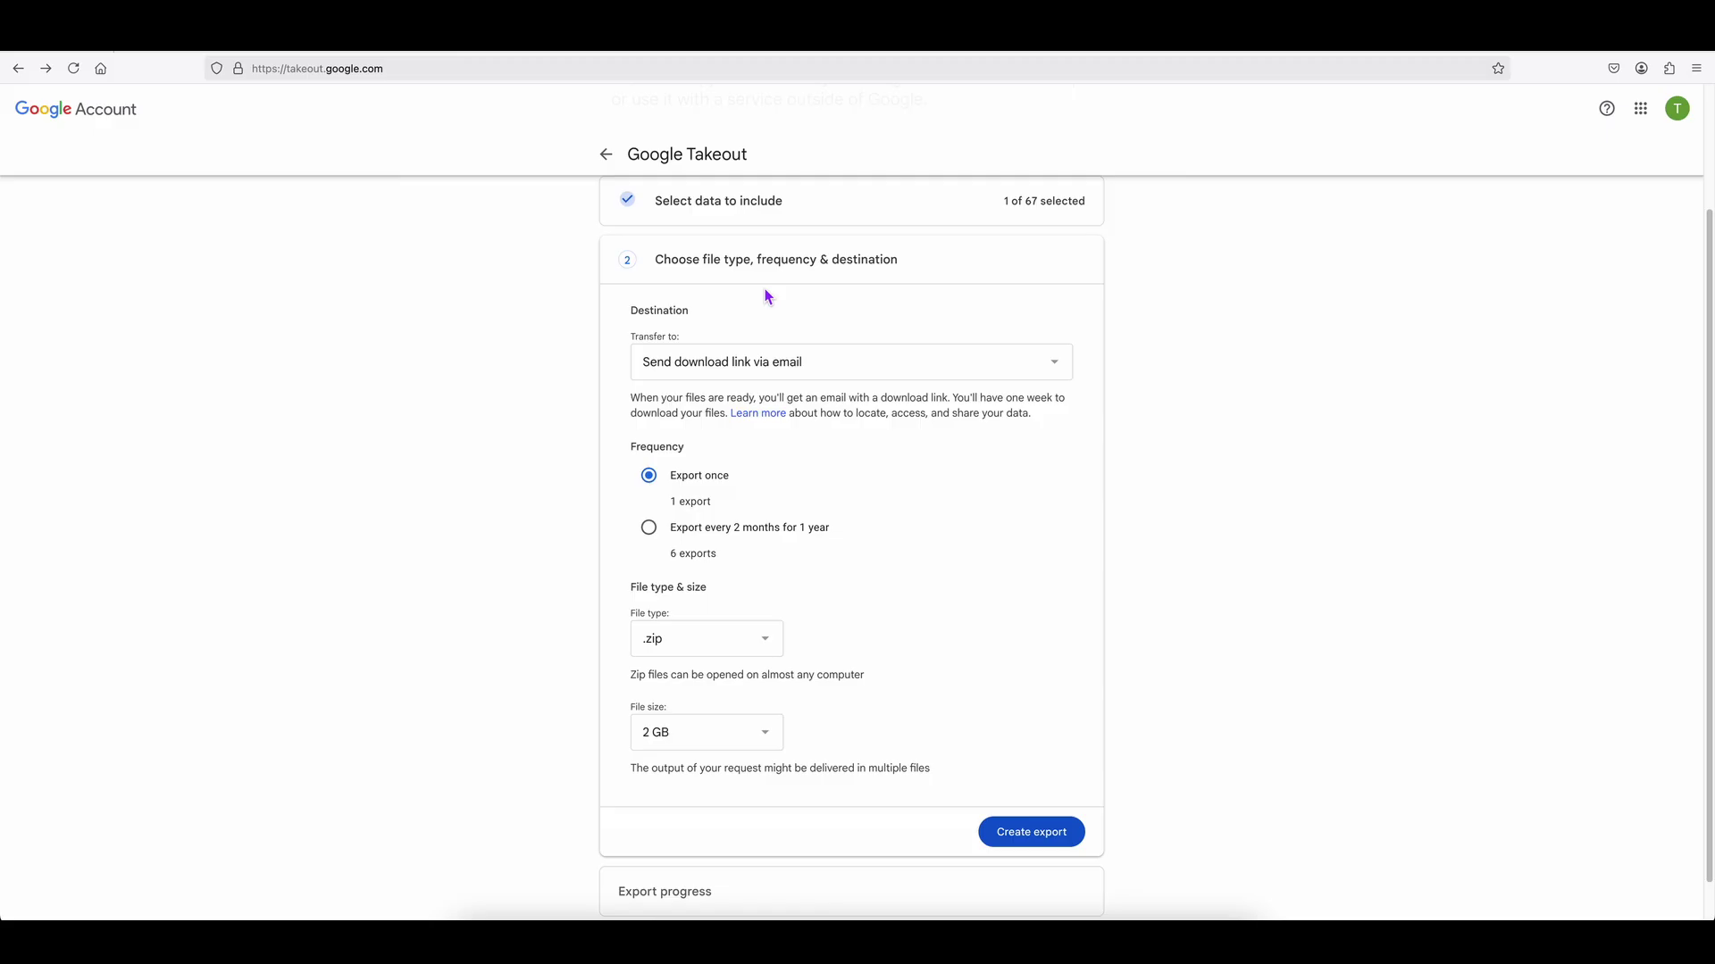
left_click(765, 362)
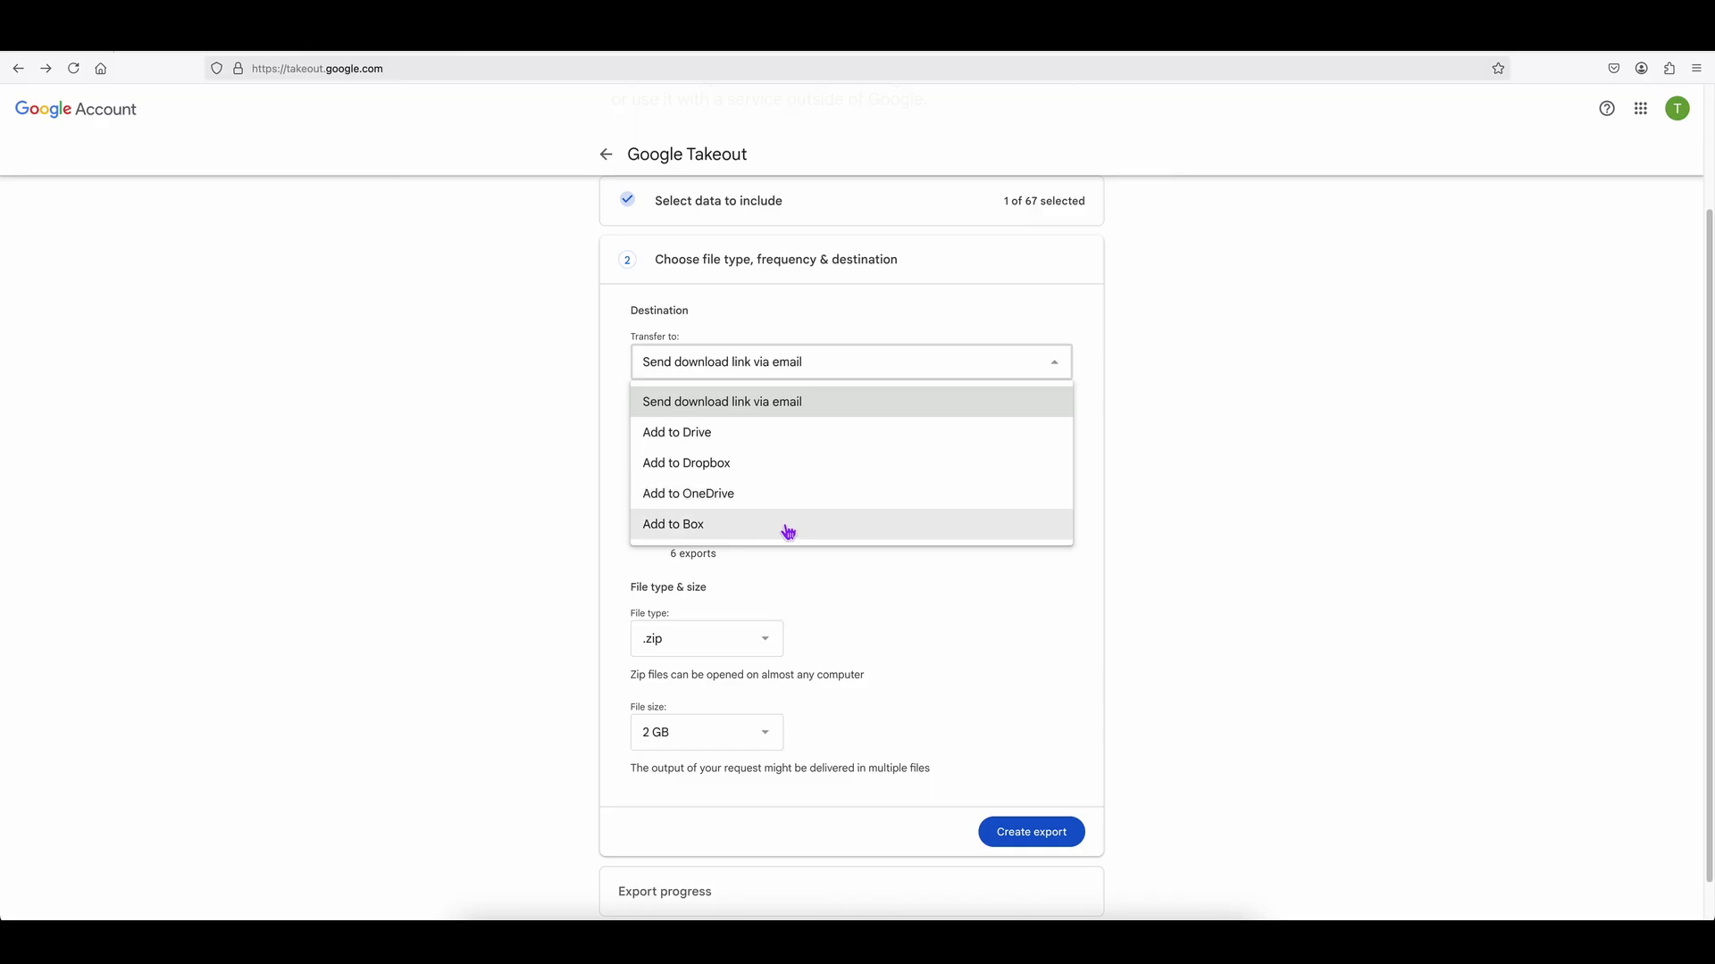
left_click(791, 414)
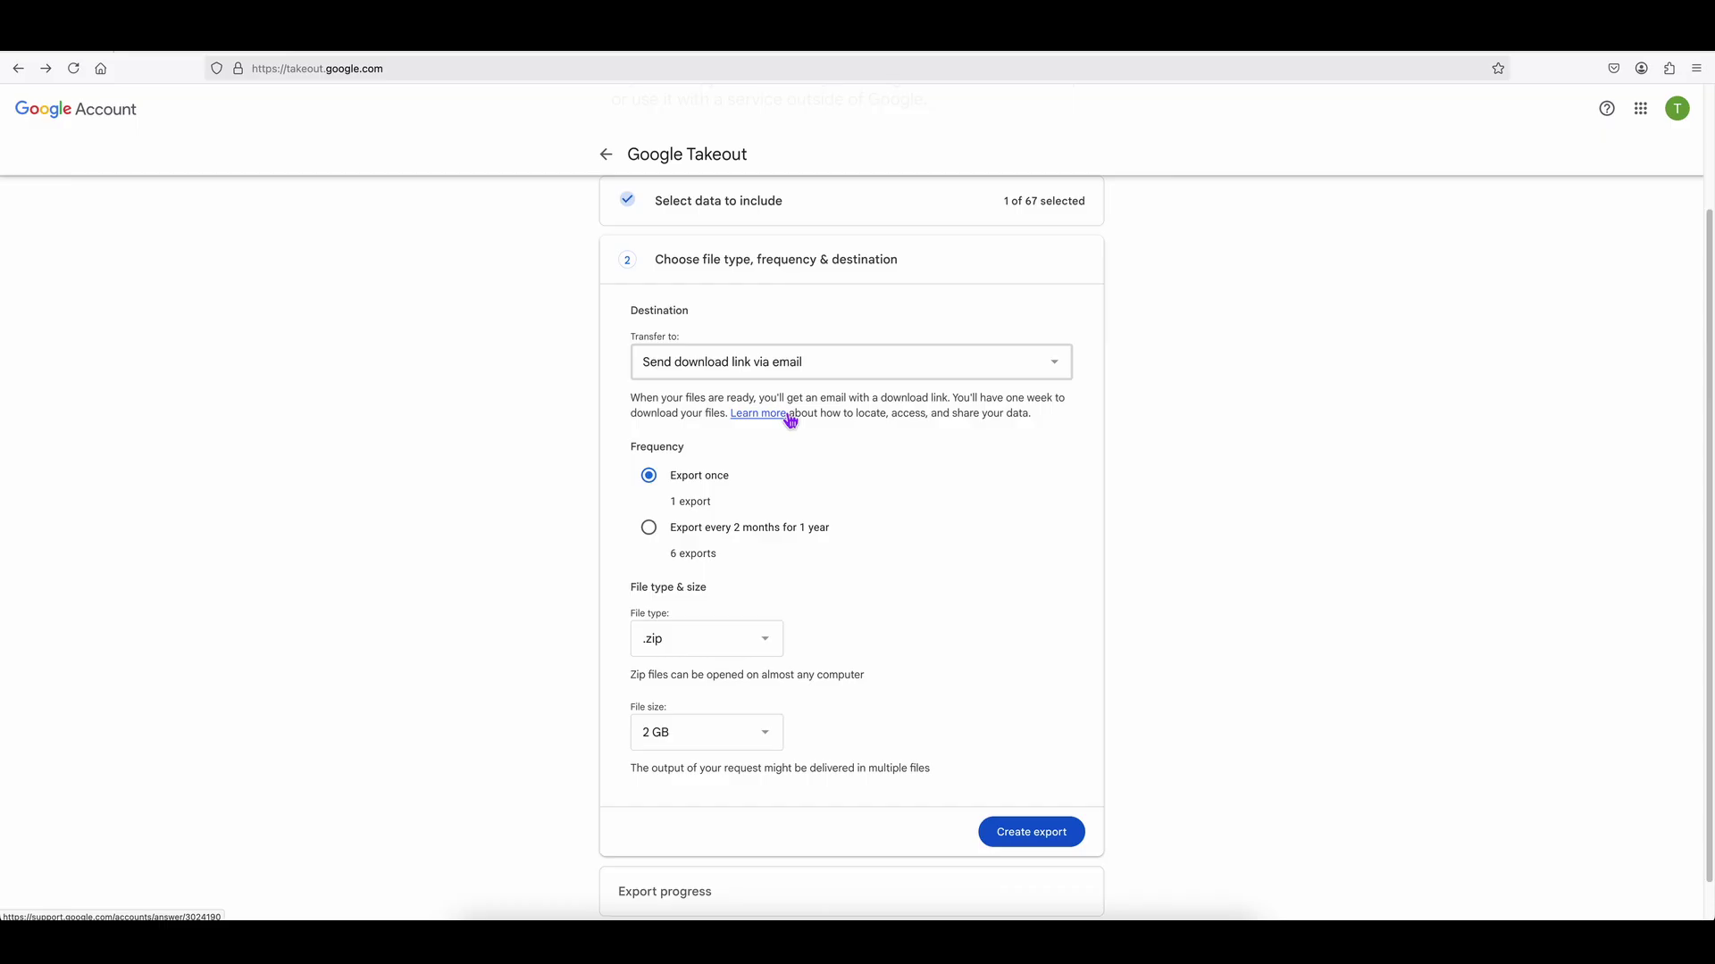
left_click(731, 479)
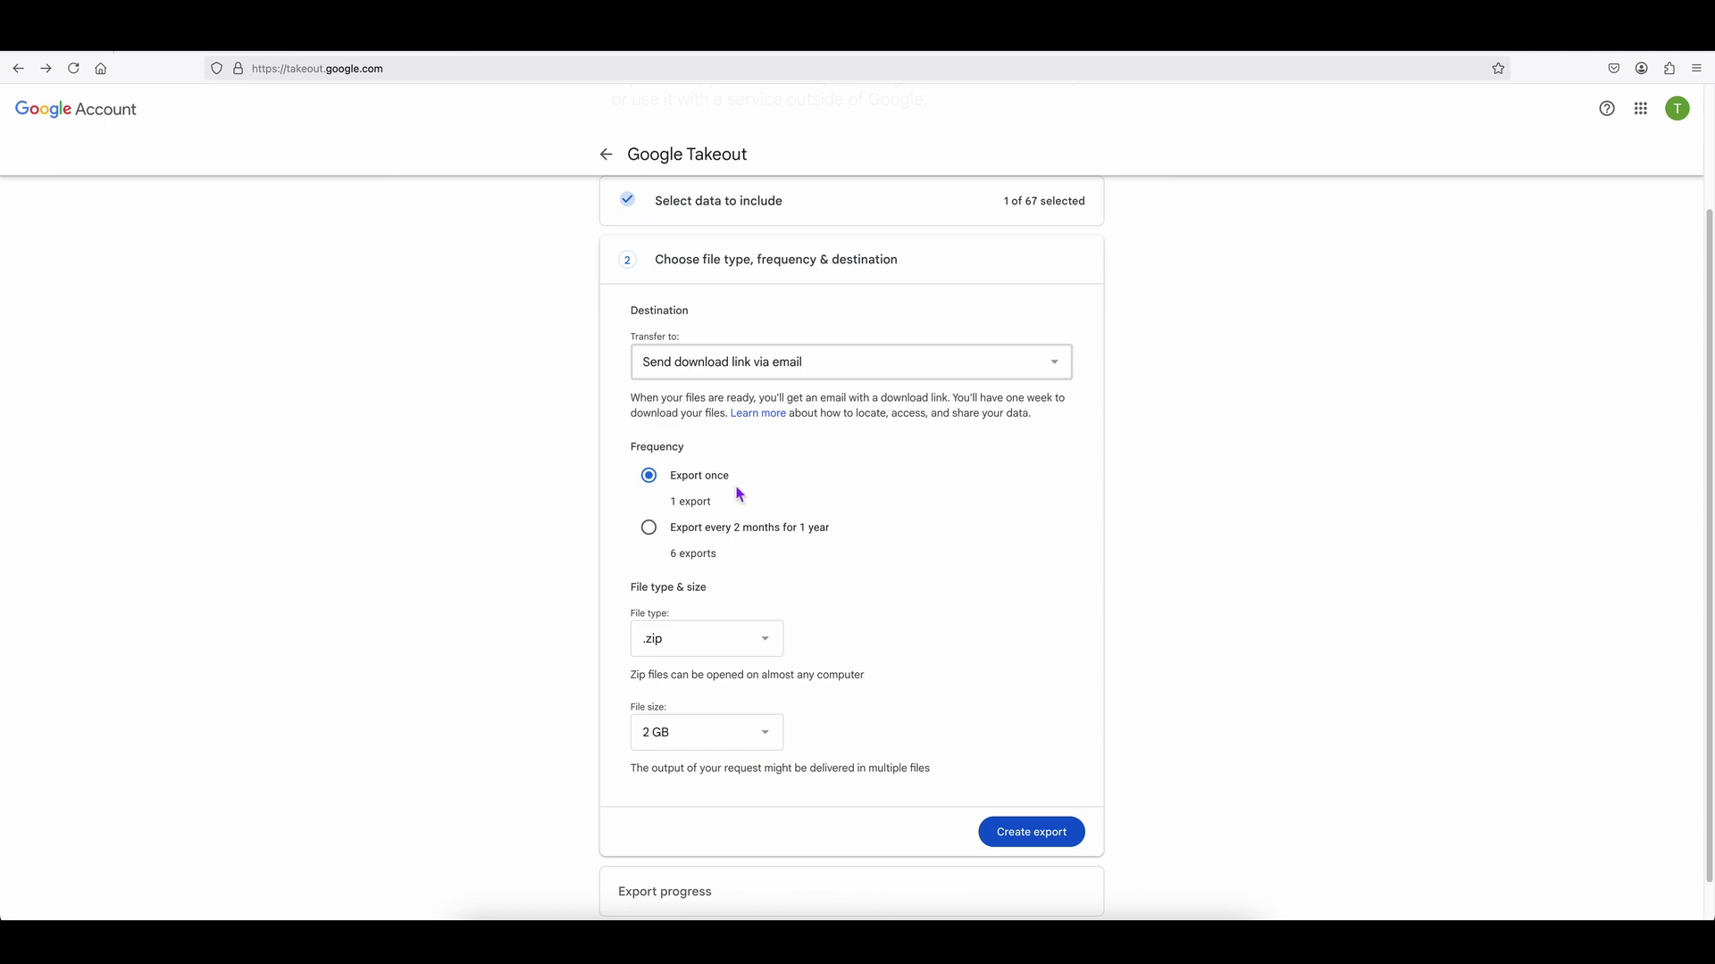
Set the export's file type to .zip and file size to 2 GB, and create the export.
left_click(758, 643)
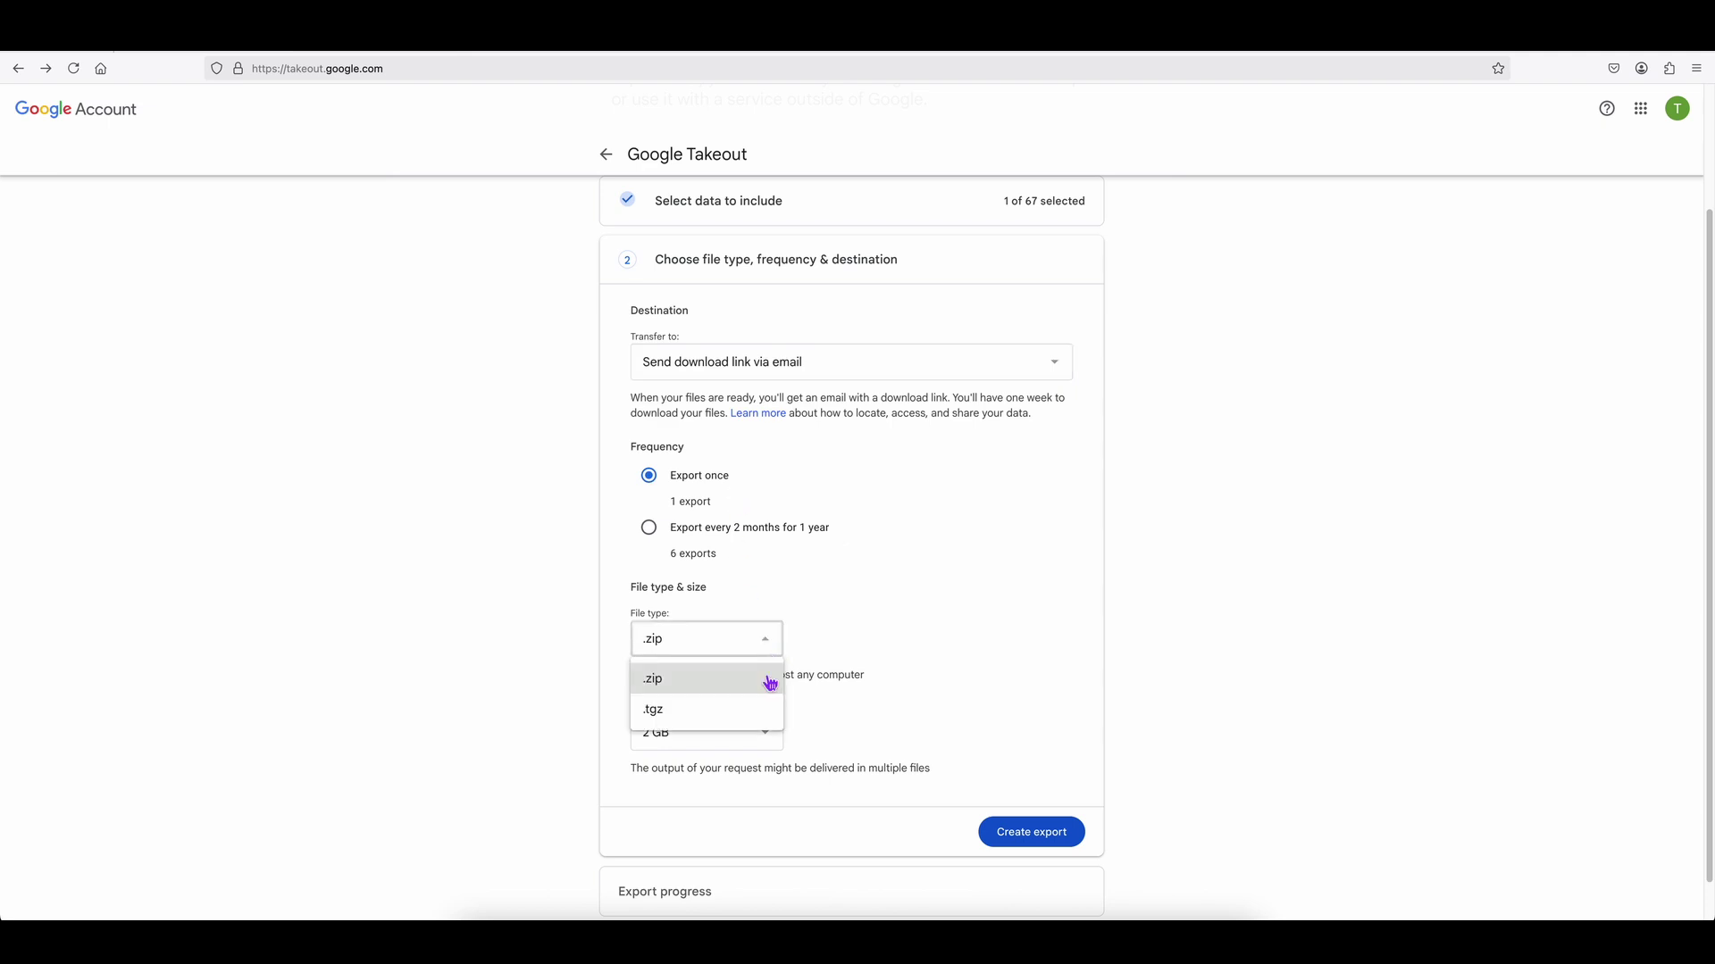
left_click(755, 679)
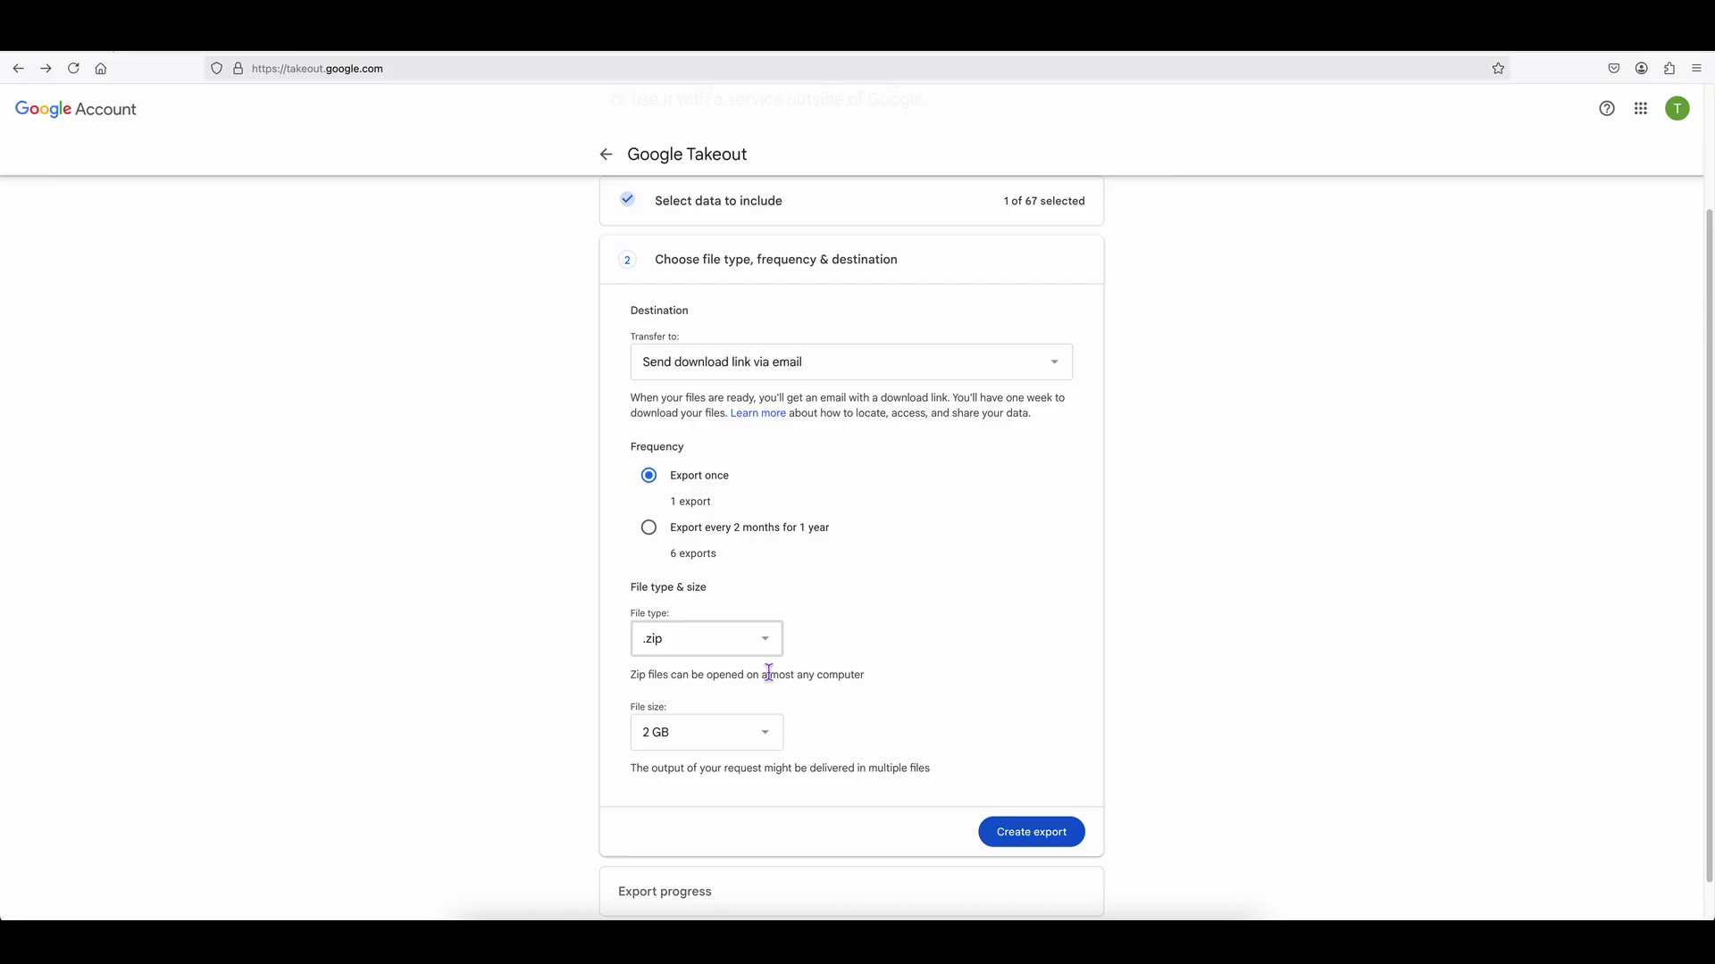
scroll(768, 671, "down", 1)
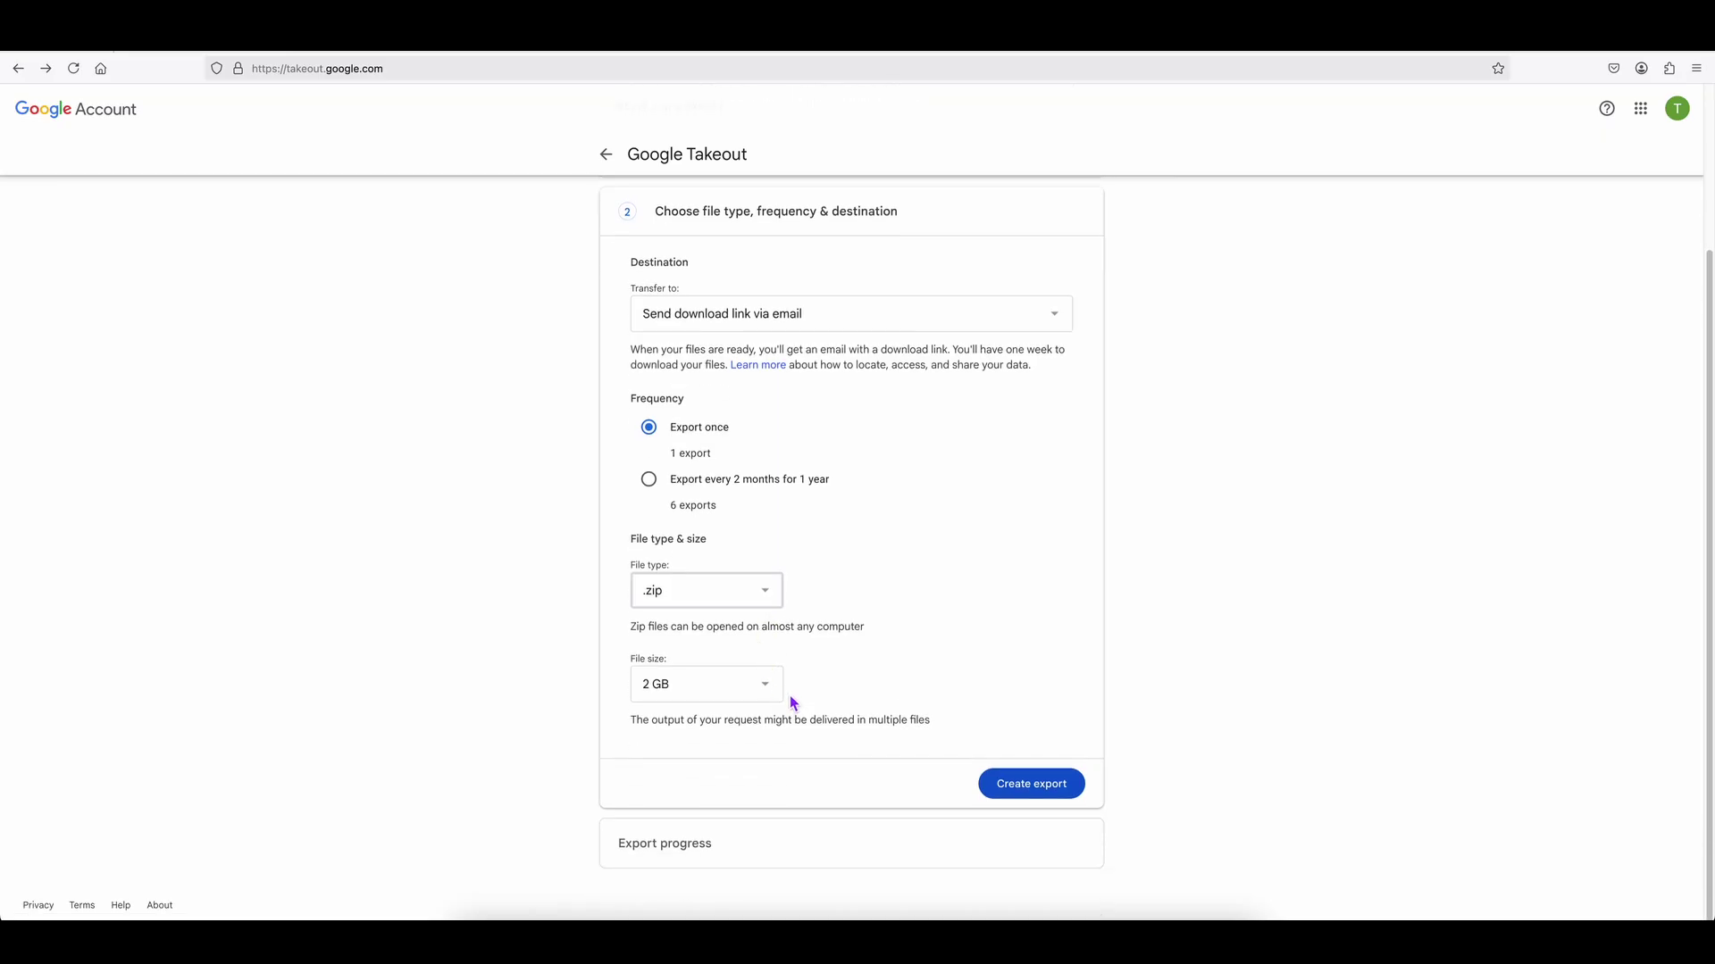
left_click(779, 693)
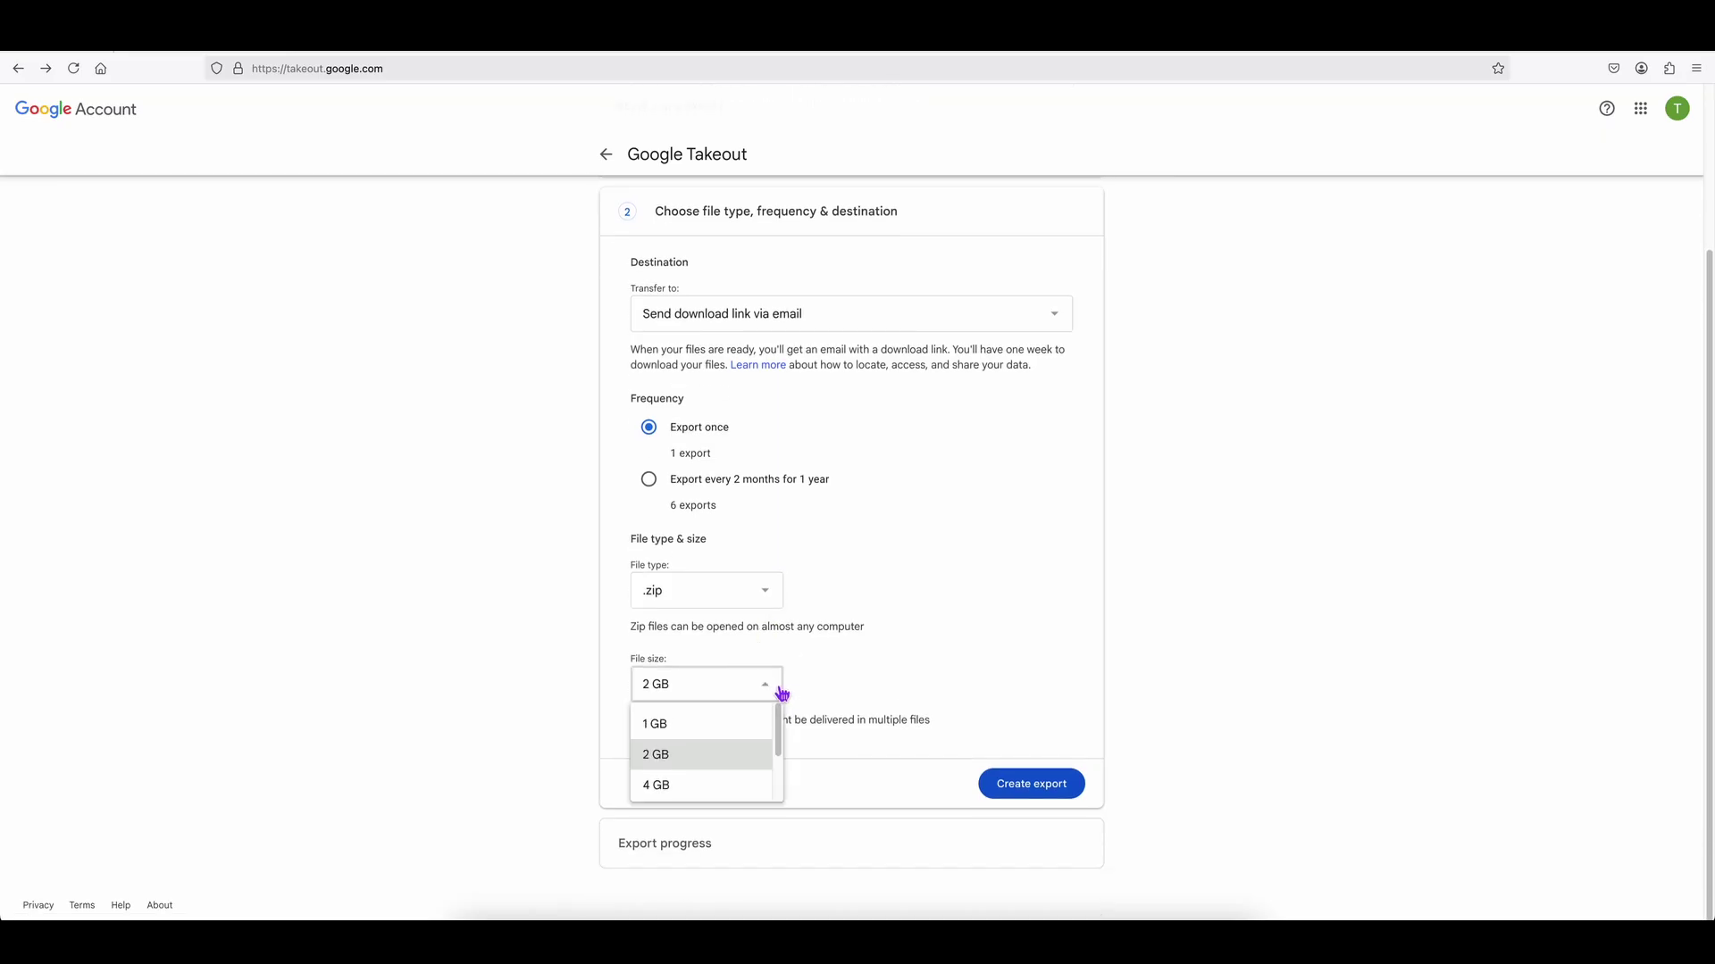
mouse_move(778, 717)
left_mouse_down()
mouse_move(784, 807)
mouse_move(775, 736)
left_mouse_up()
left_click(729, 760)
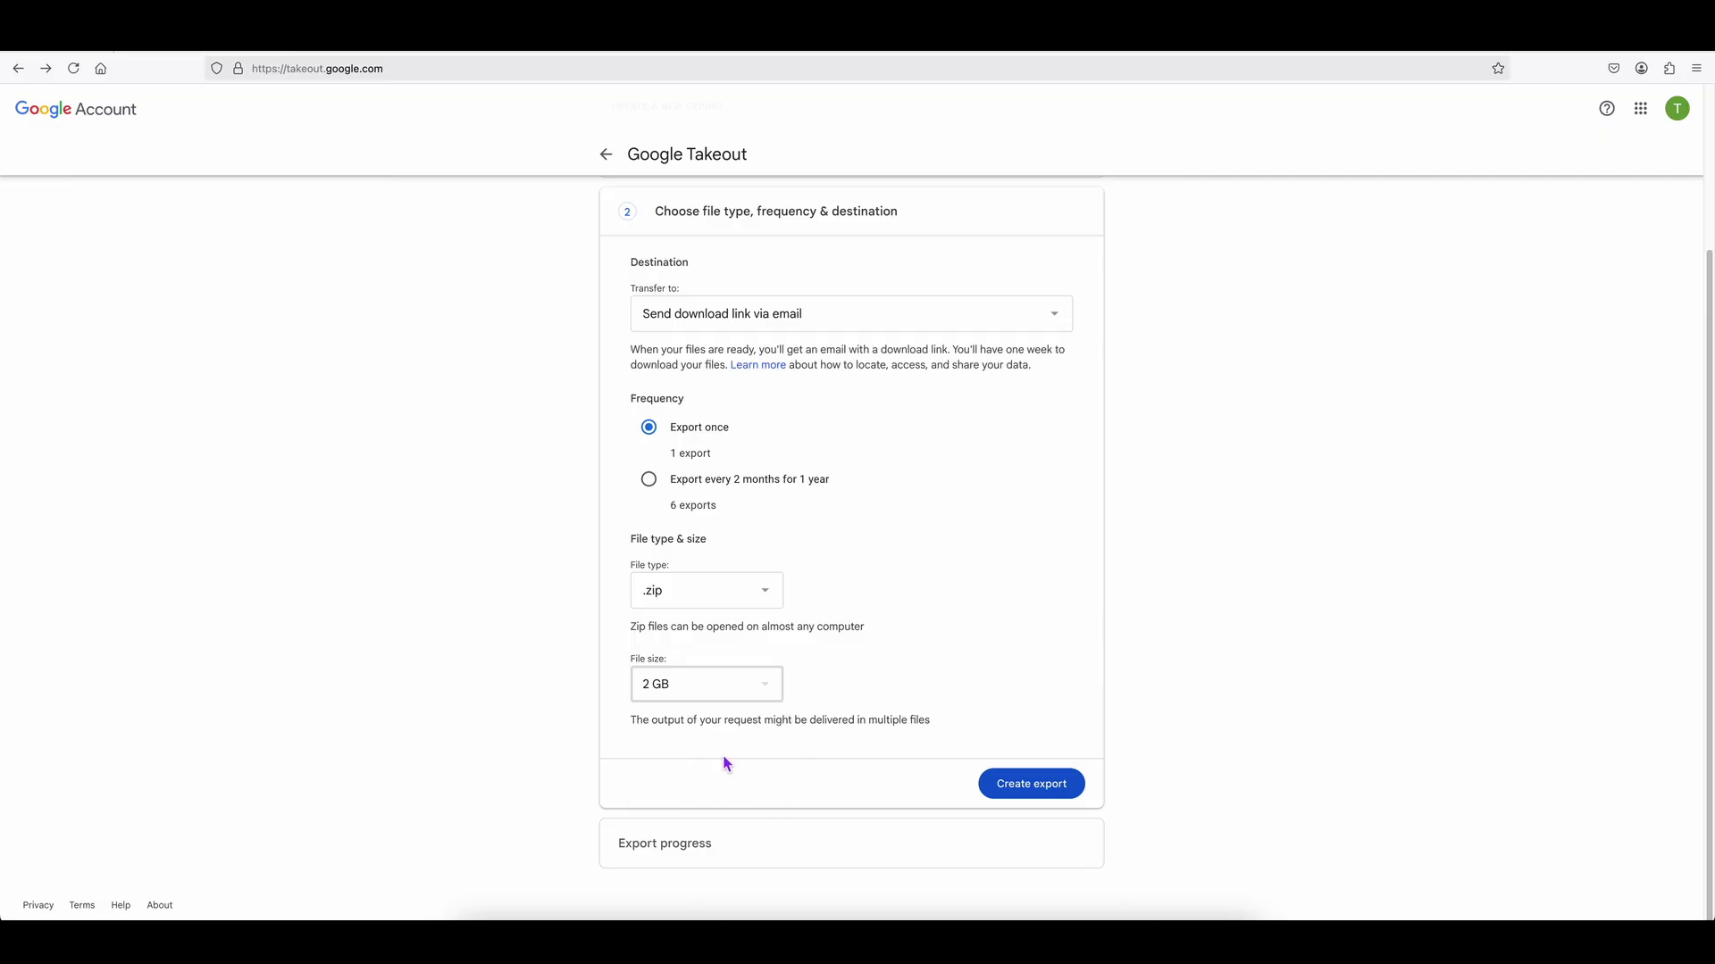
left_click(1006, 797)
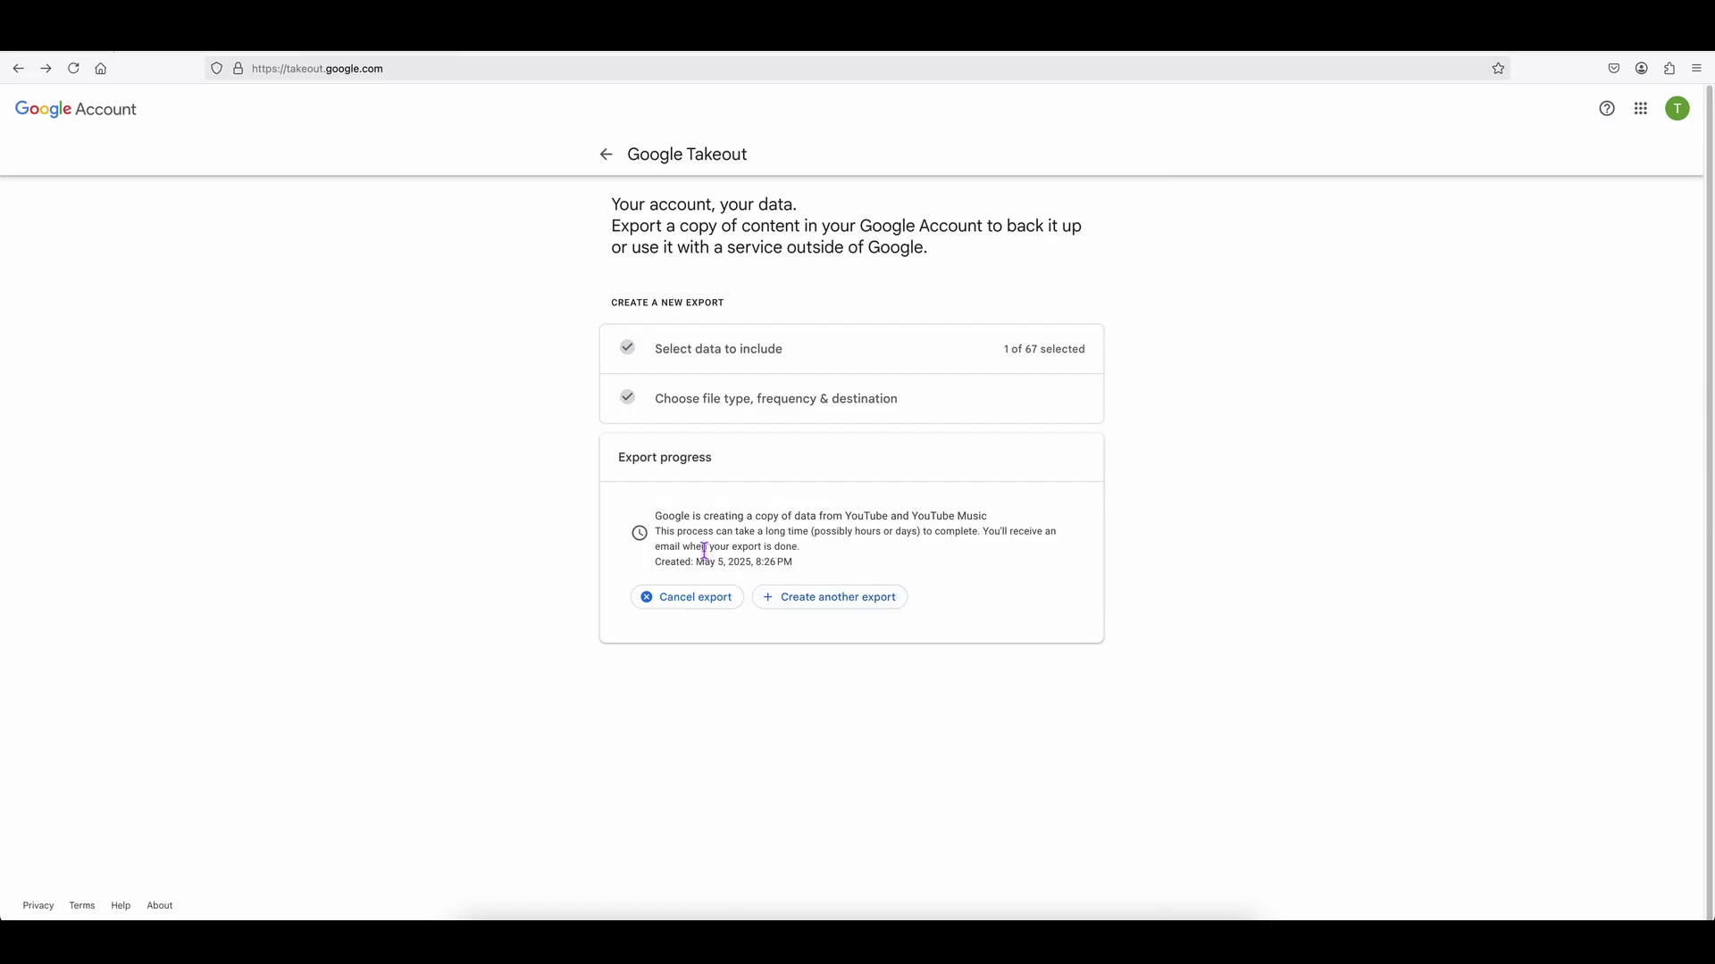
Read the export progress notice for the YouTube and YouTube Music data.
left_click(660, 516)
left_click_drag(660, 516, 935, 566)
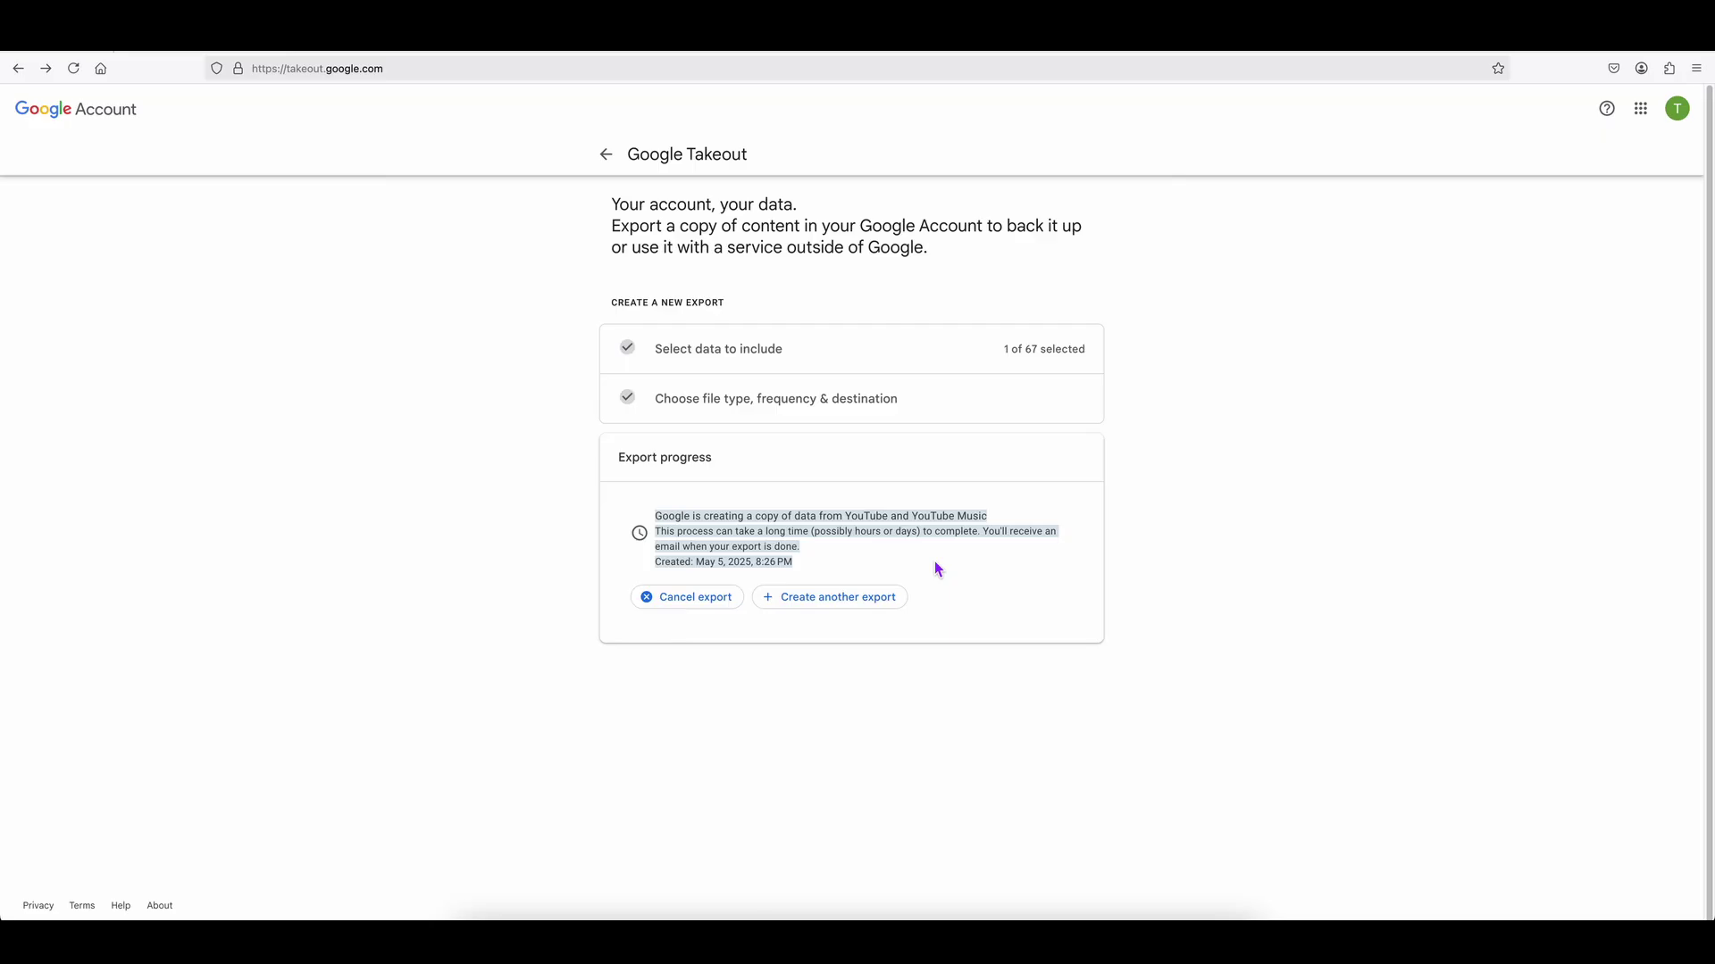
left_click(934, 562)
Reload the Takeout page and open the export management summary to check the status of recent requests.
key("super+r")
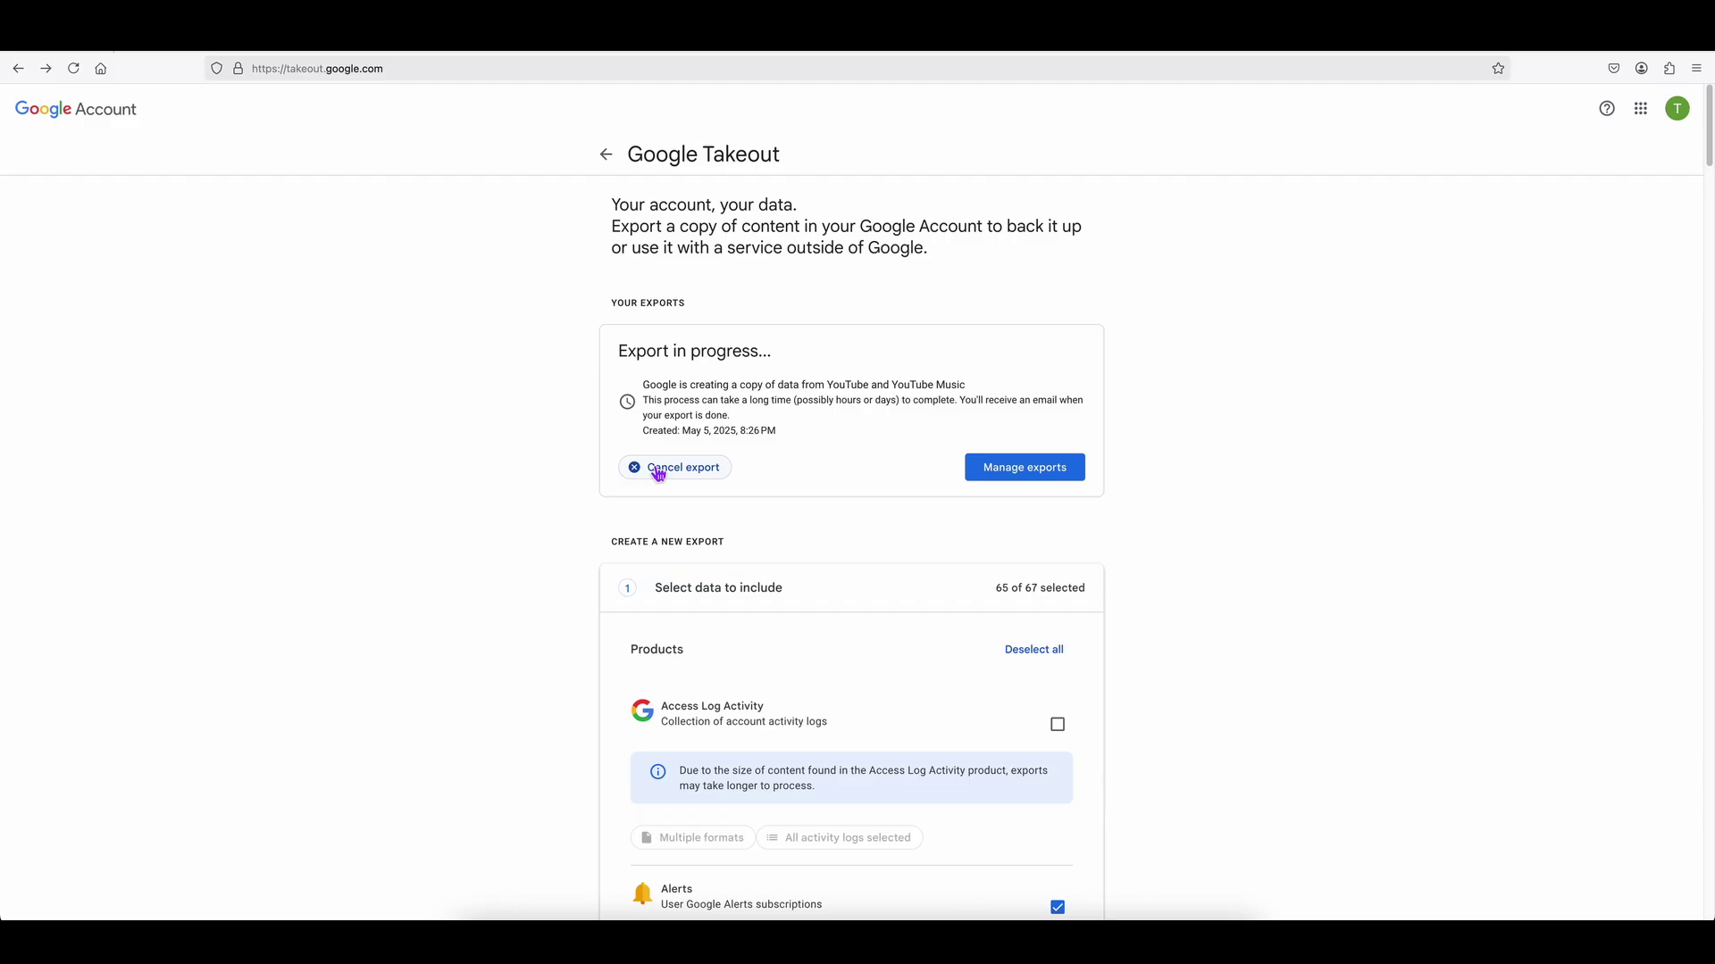
left_click(983, 472)
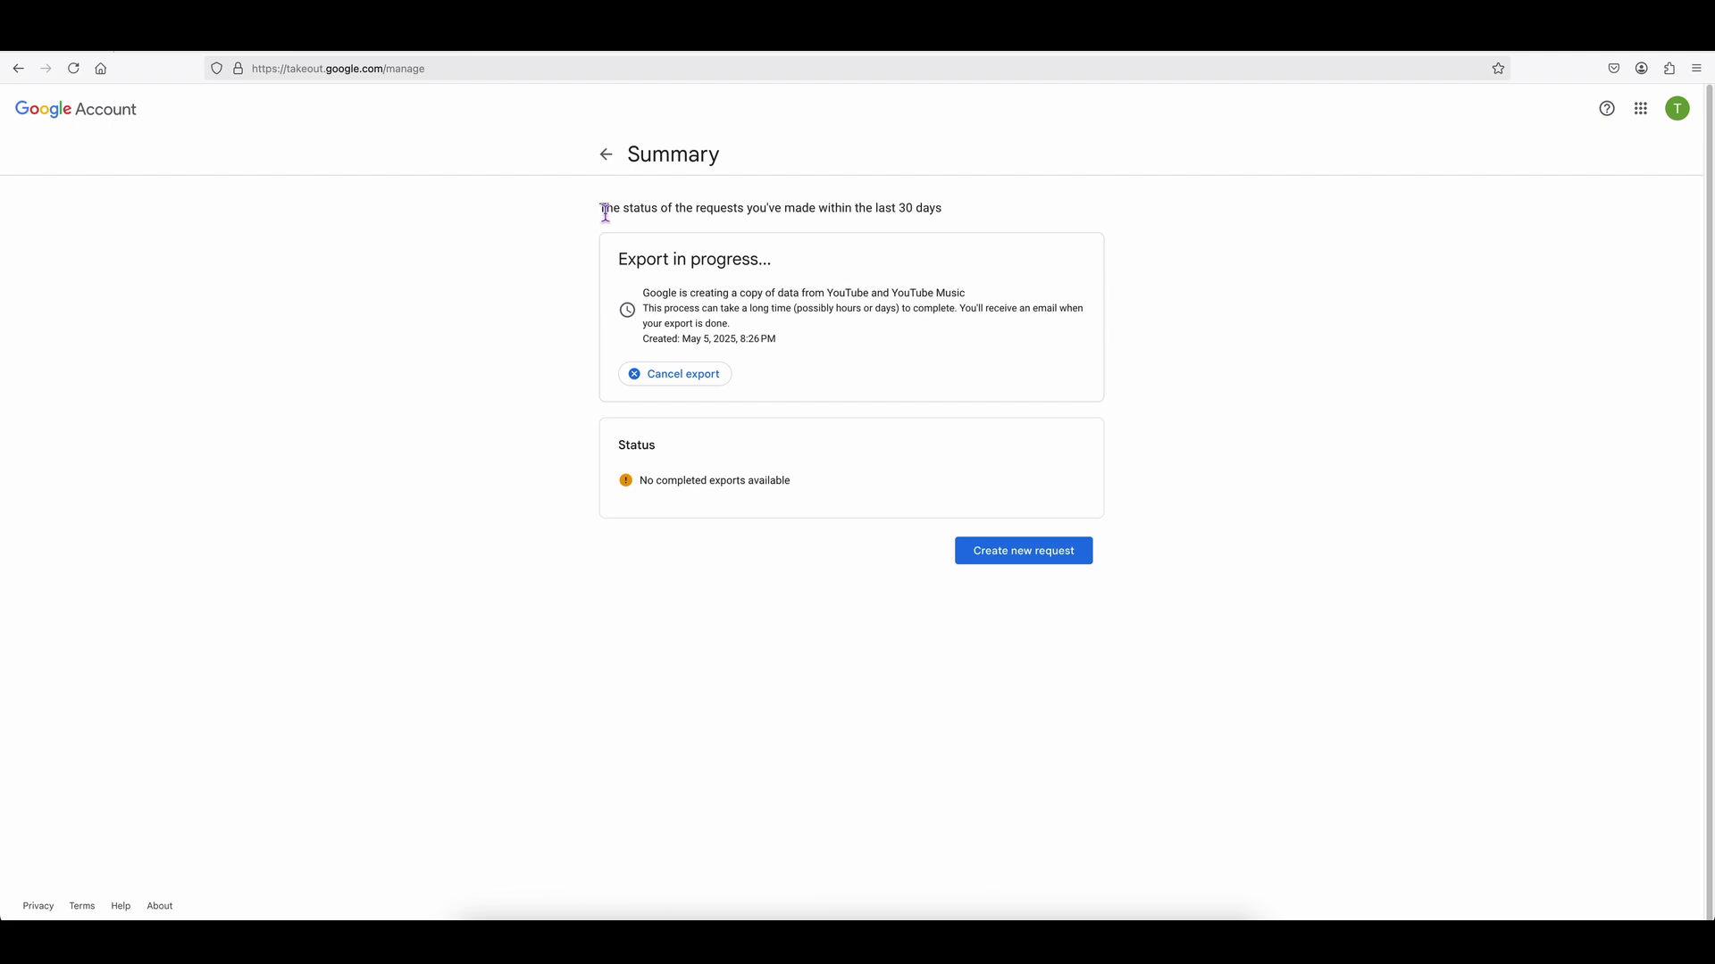
left_click_drag(600, 210, 962, 207)
left_click(896, 332)
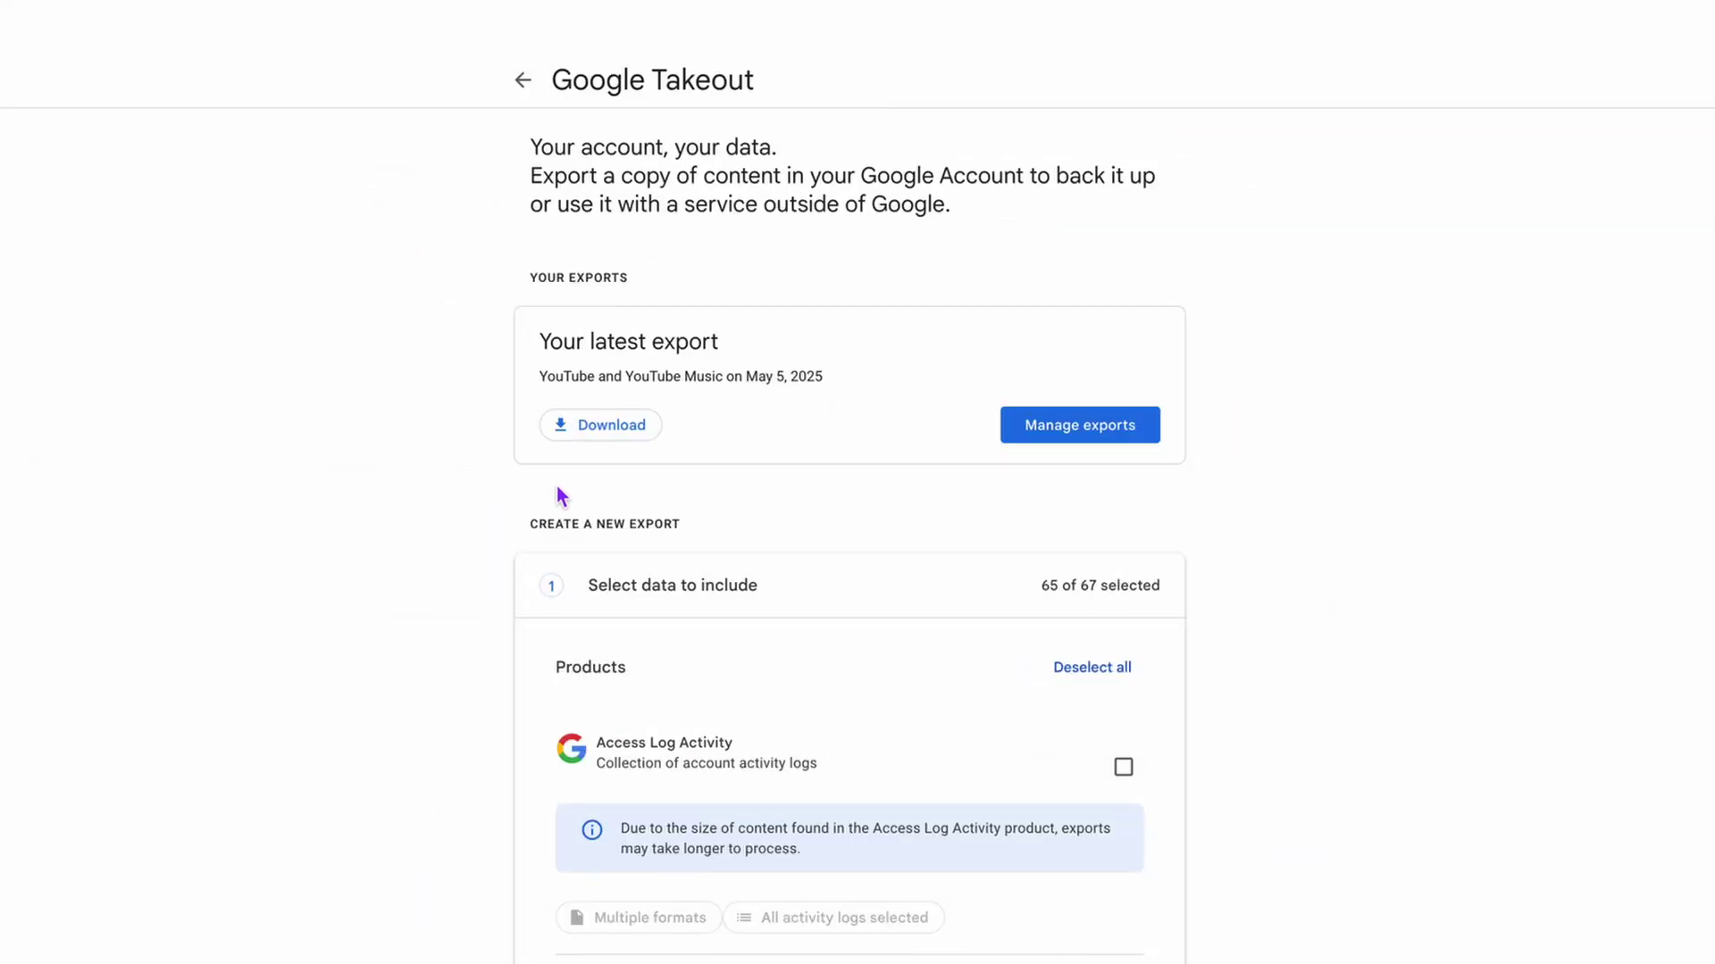
Examine the YouTube and YouTube Music export's details through export management, and return to the main Takeout page.
left_click(1140, 435)
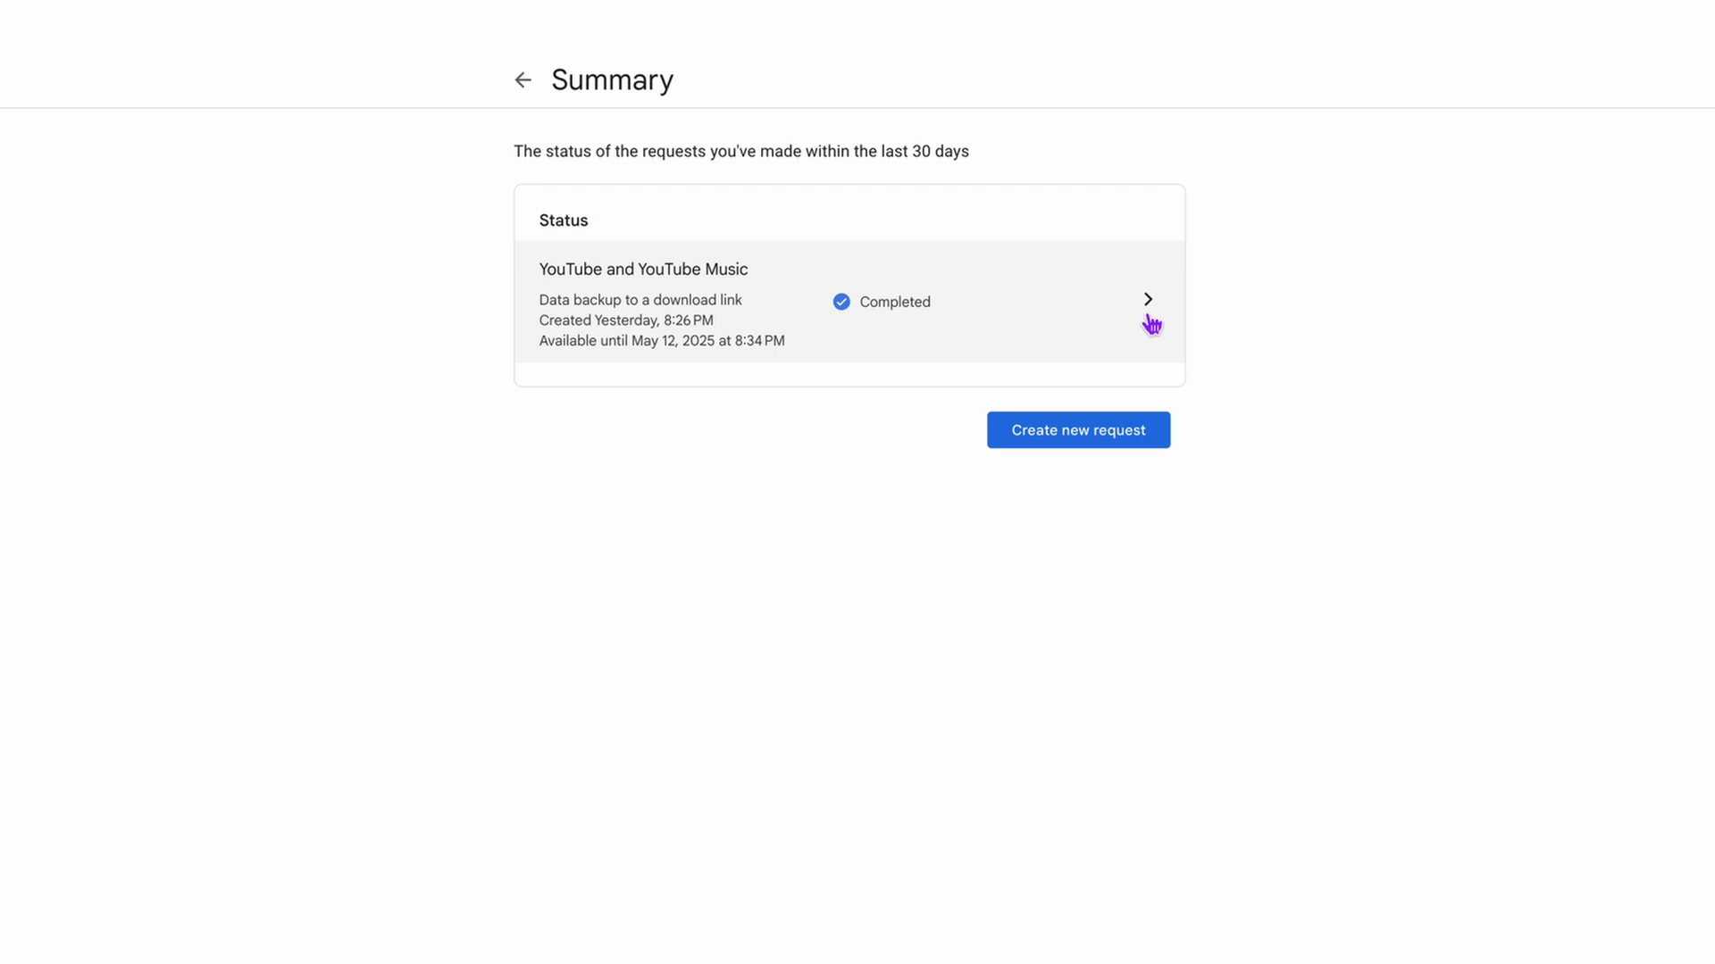
left_click(1151, 323)
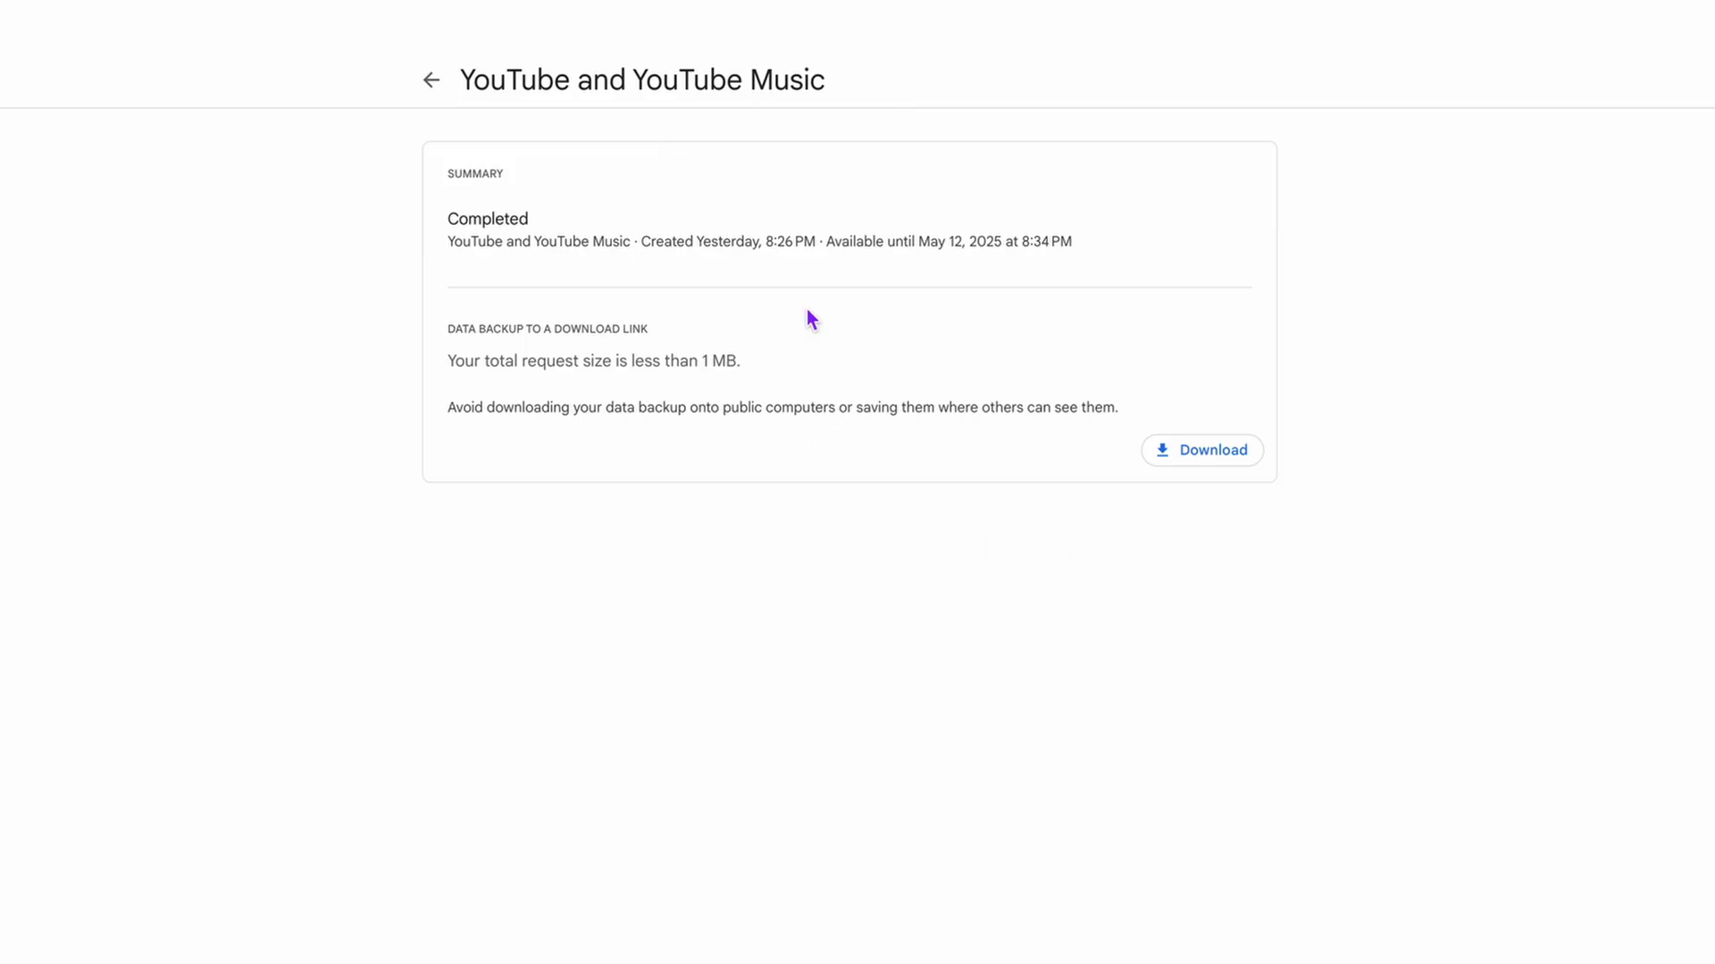
left_click(432, 82)
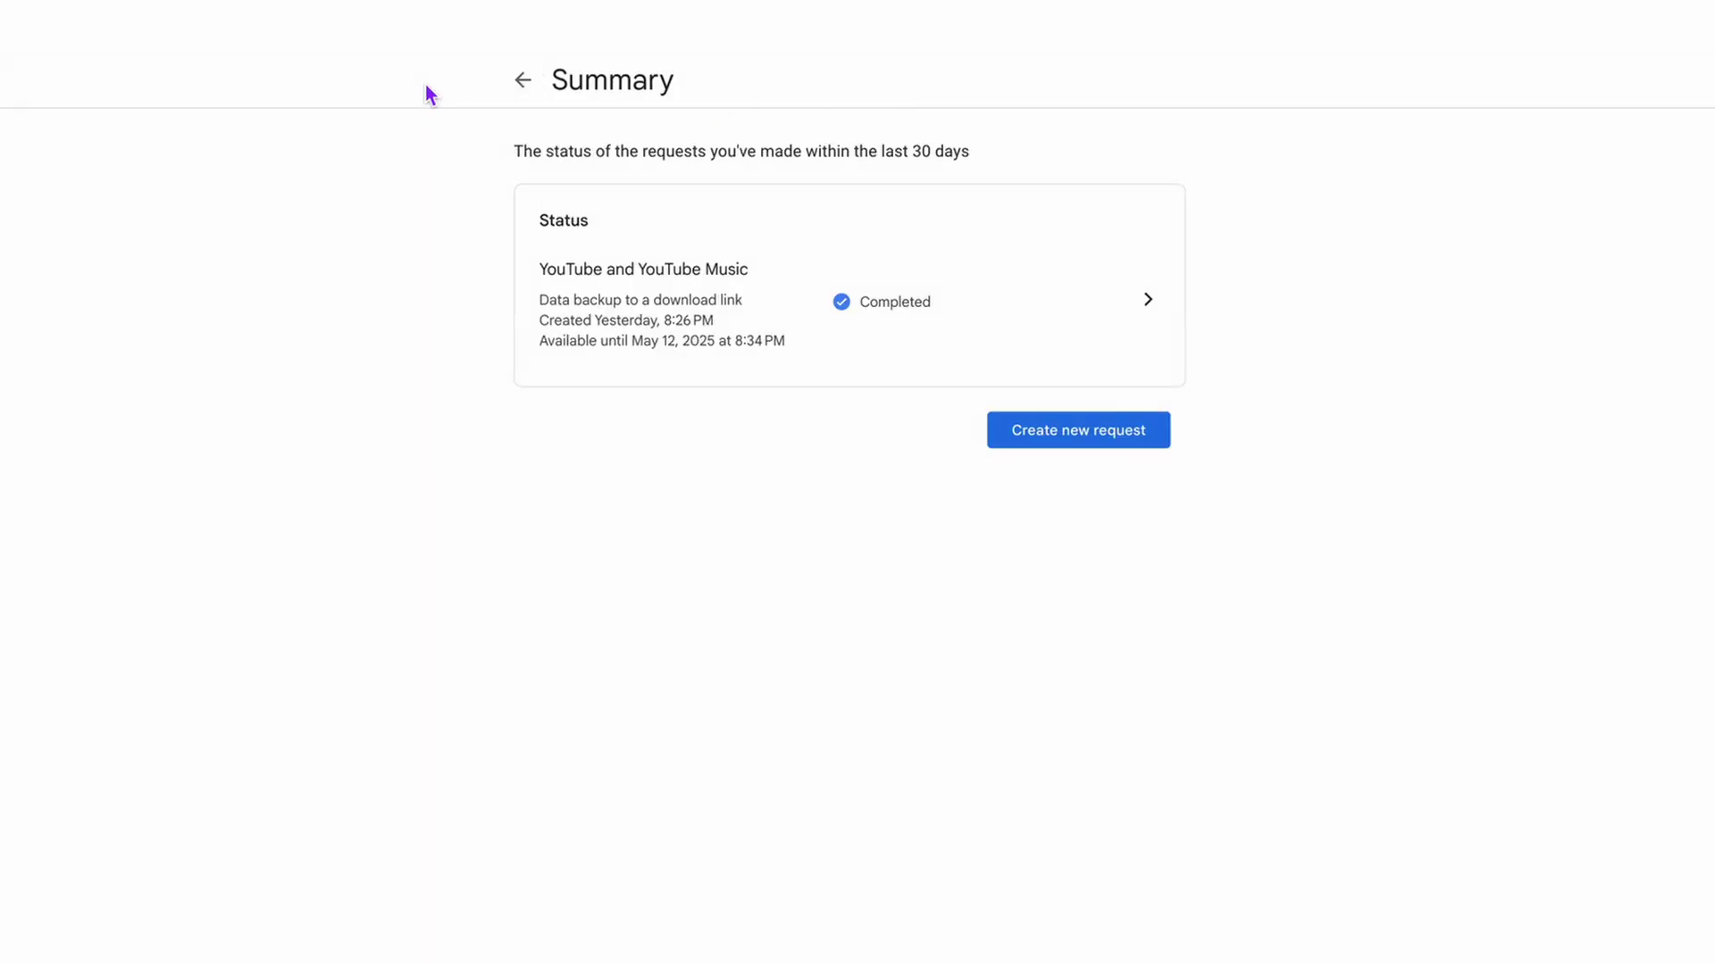
left_click(523, 81)
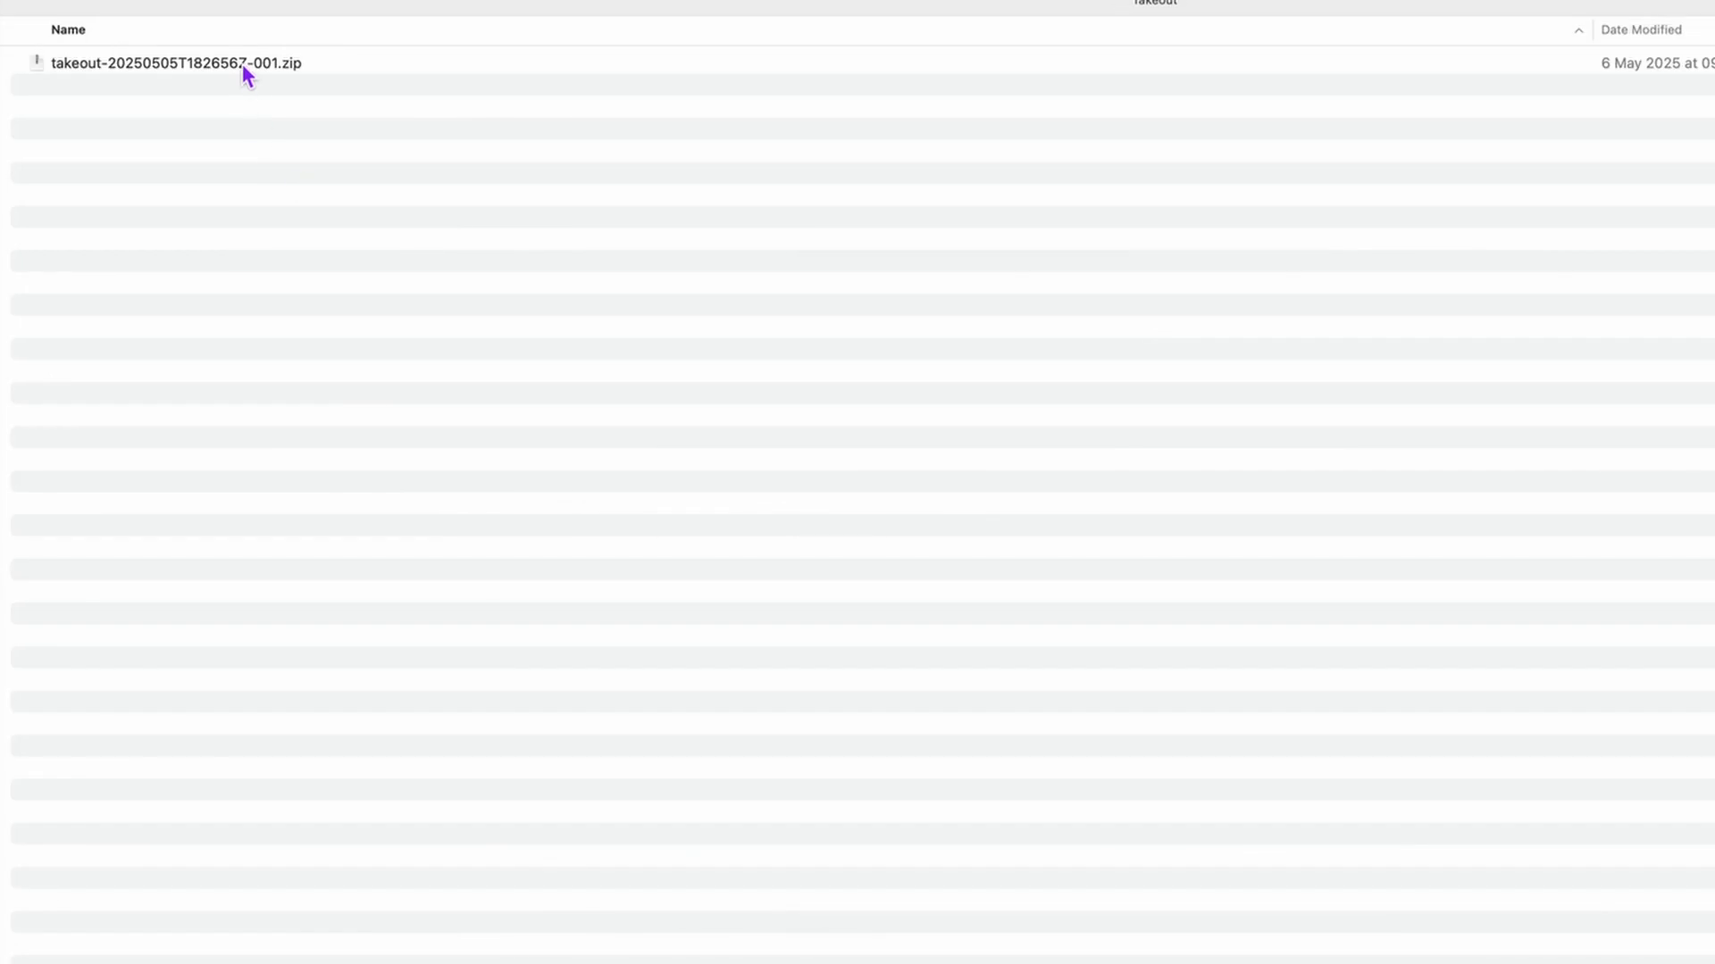
In Finder, extract takeout-20250505T182656Z-001.zip and expand the Takeout and YouTube and YouTube Music folders.
double_click(243, 63)
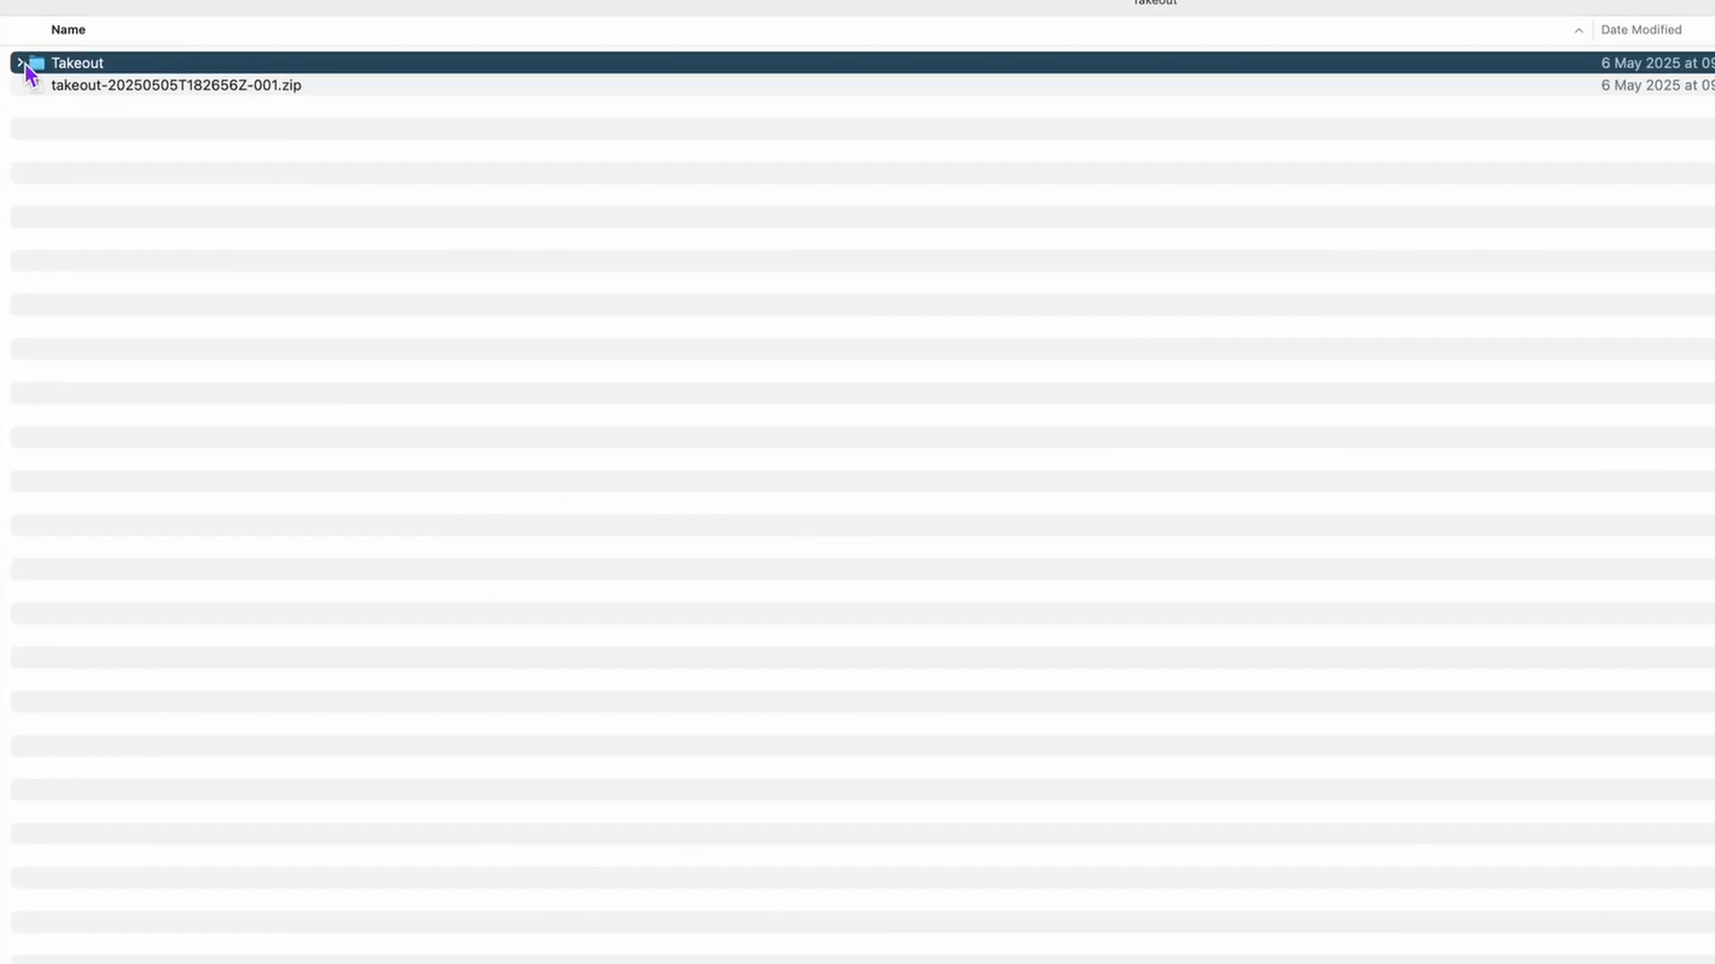
left_click(20, 64)
left_click(114, 111)
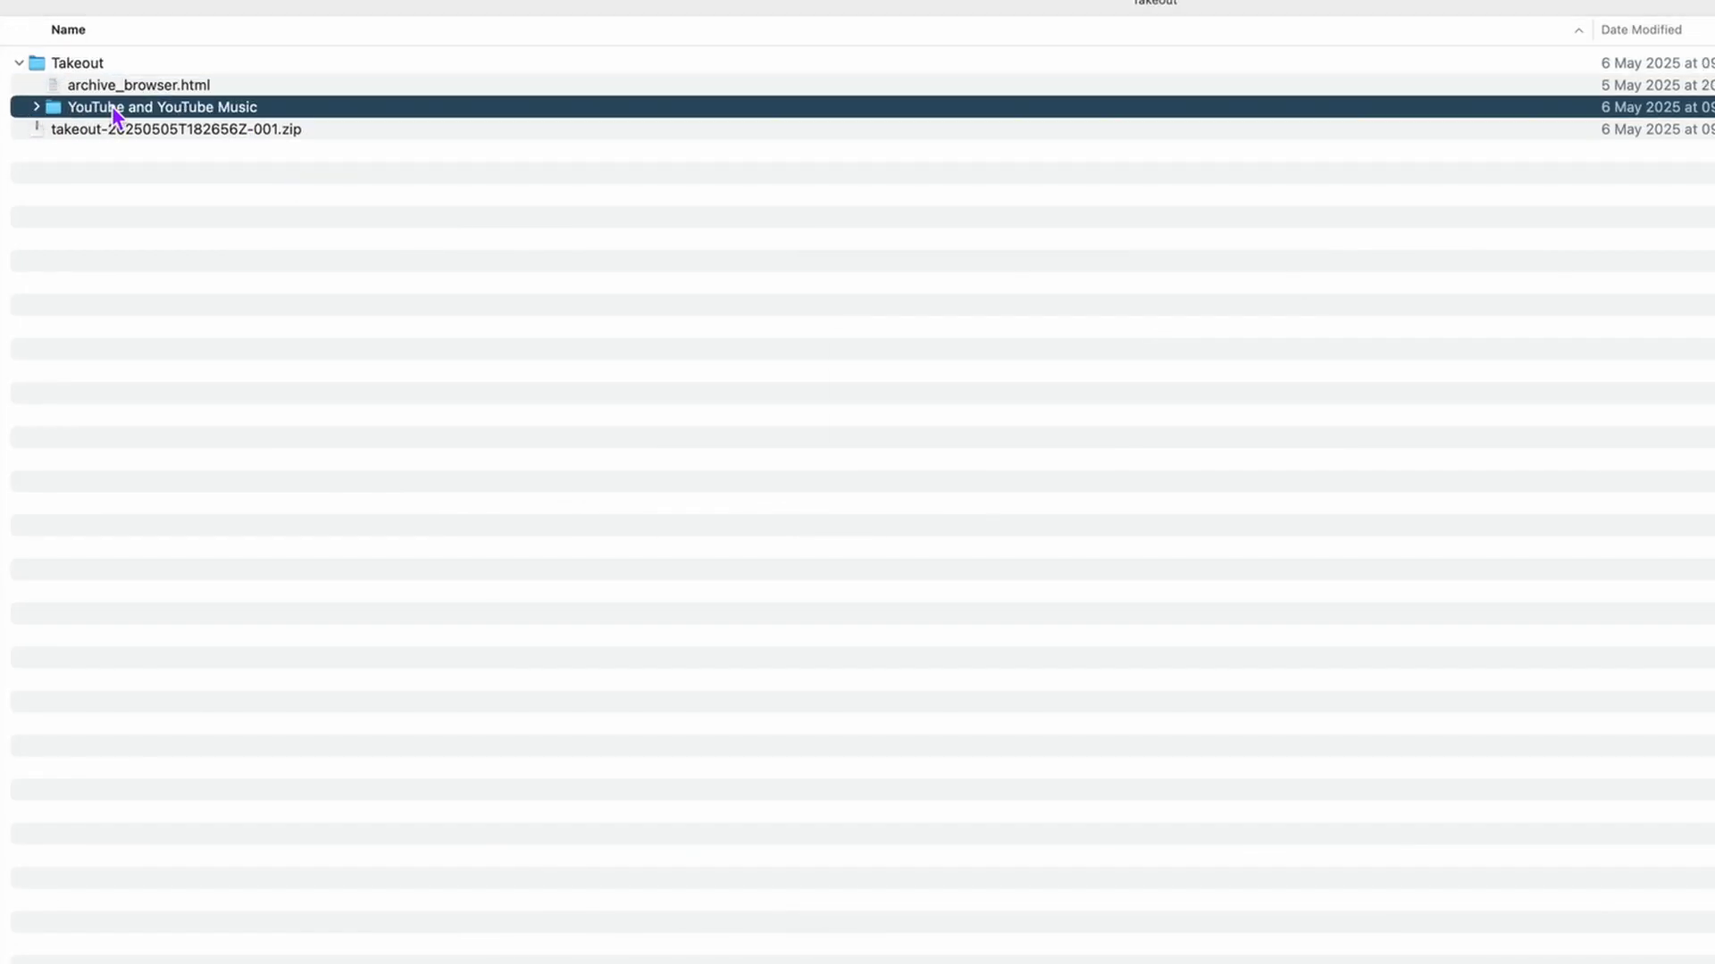
left_click(36, 107)
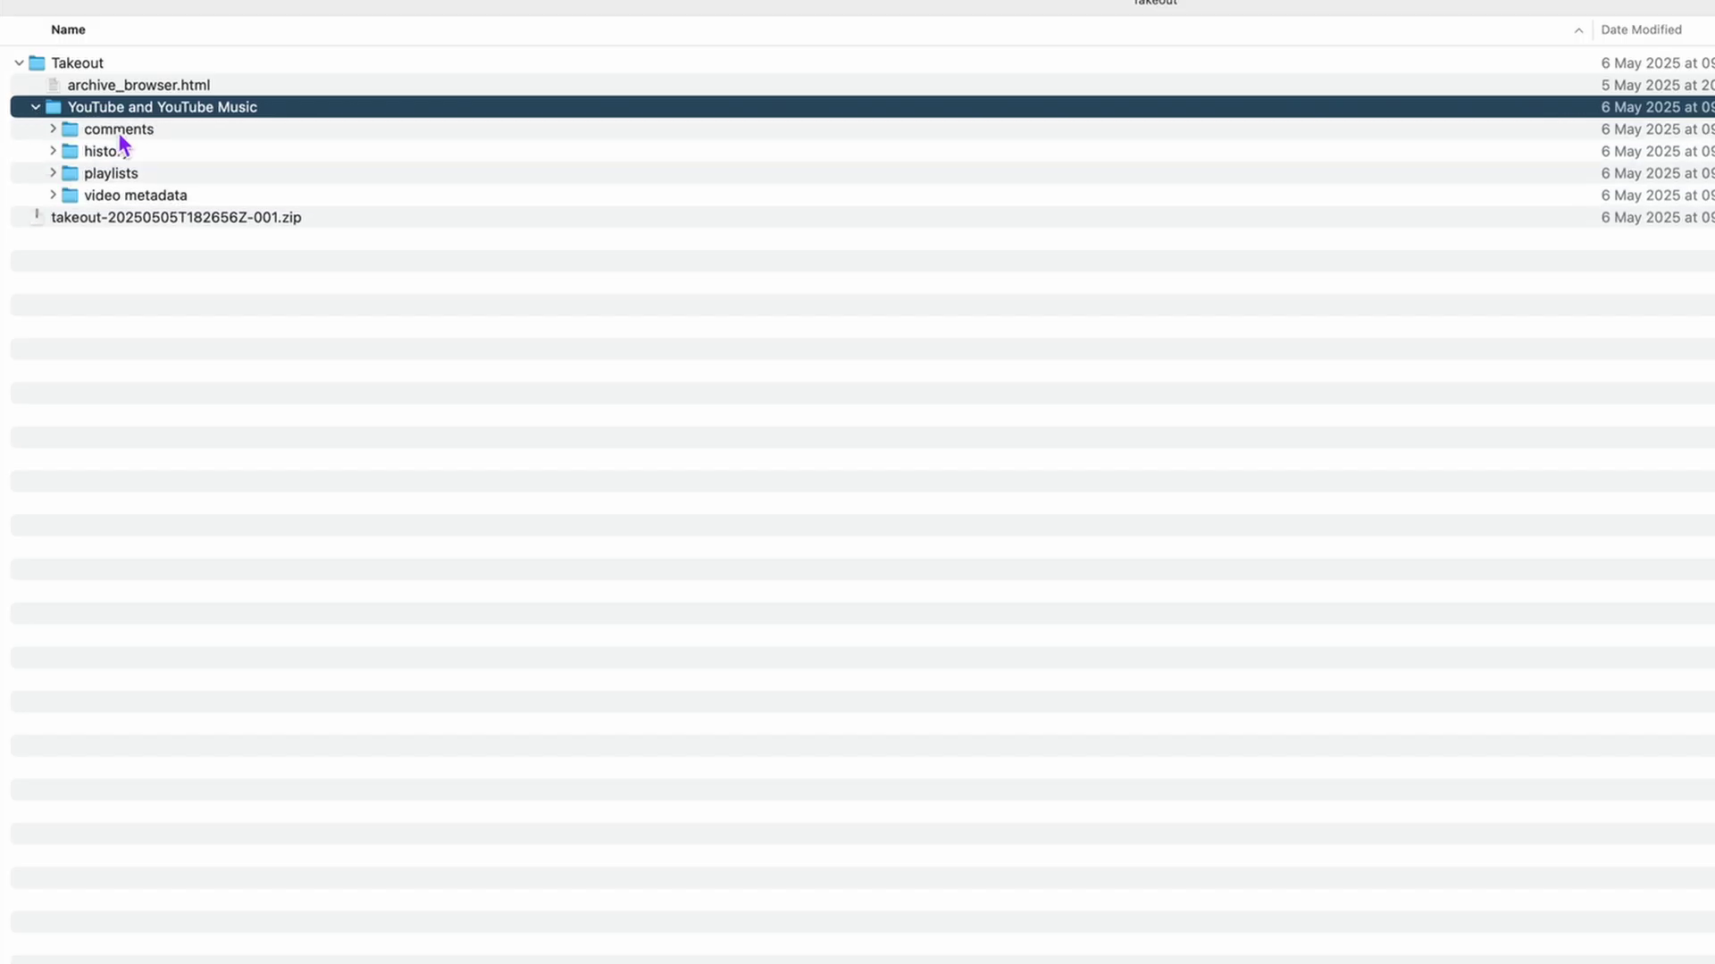
Expand the comments, history, playlists and video metadata folders to examine the exported files.
left_click(76, 136)
left_click(52, 129)
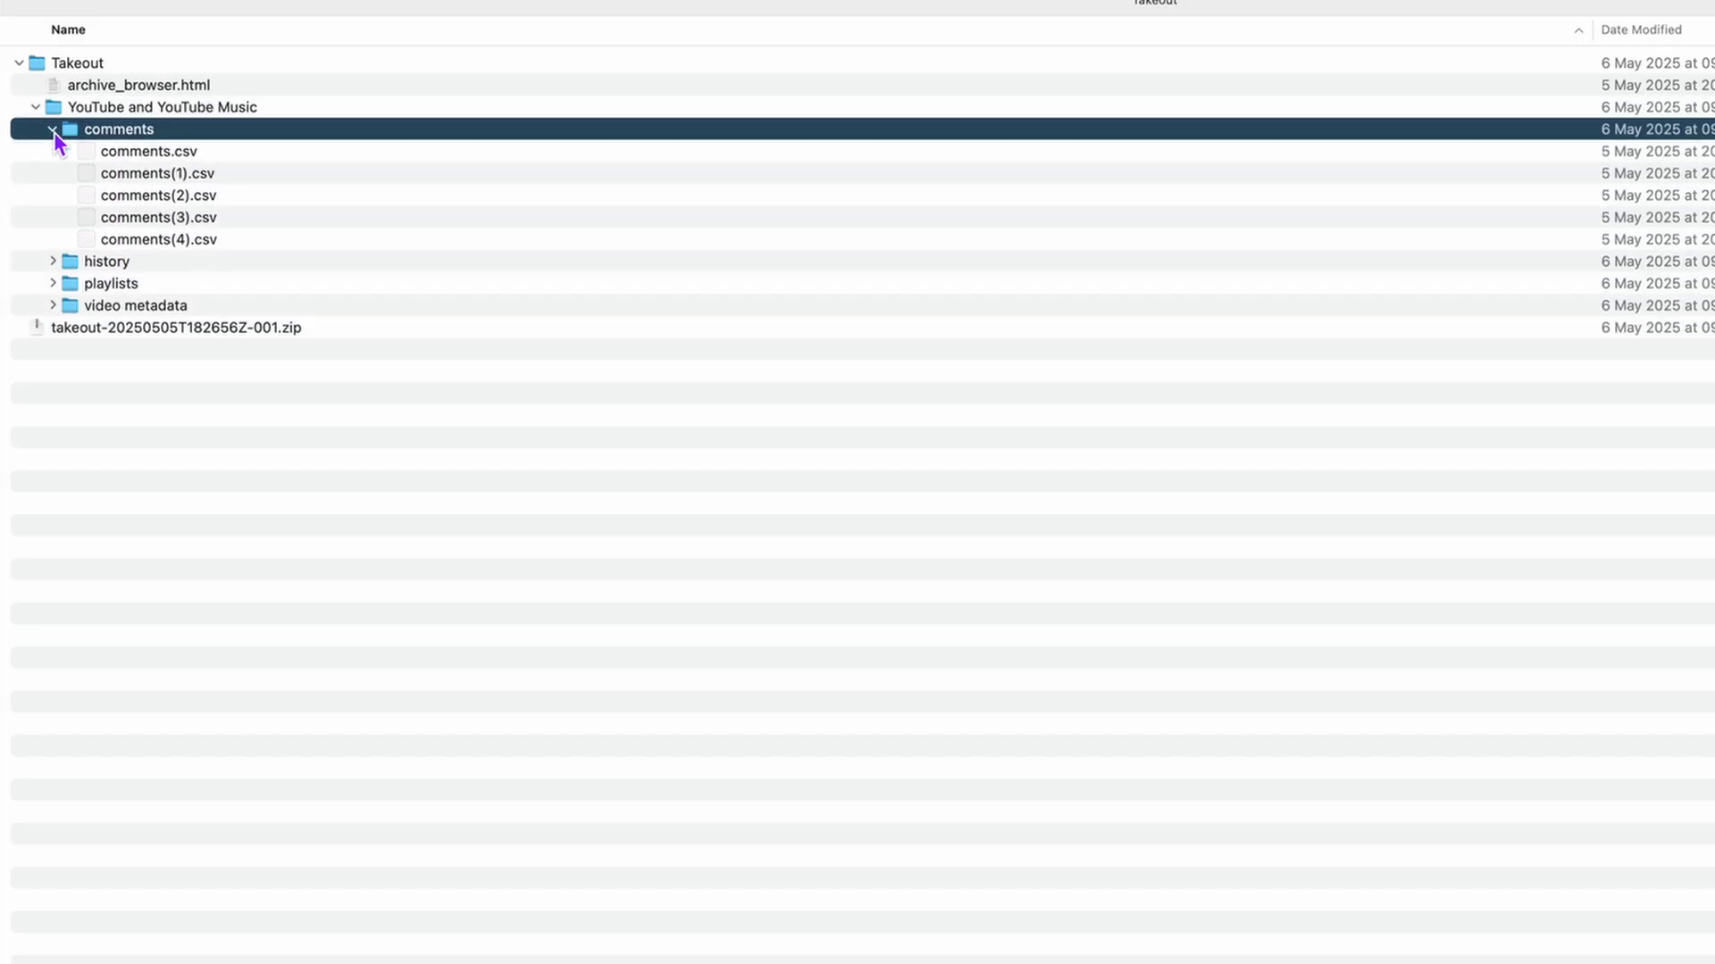
left_click(52, 262)
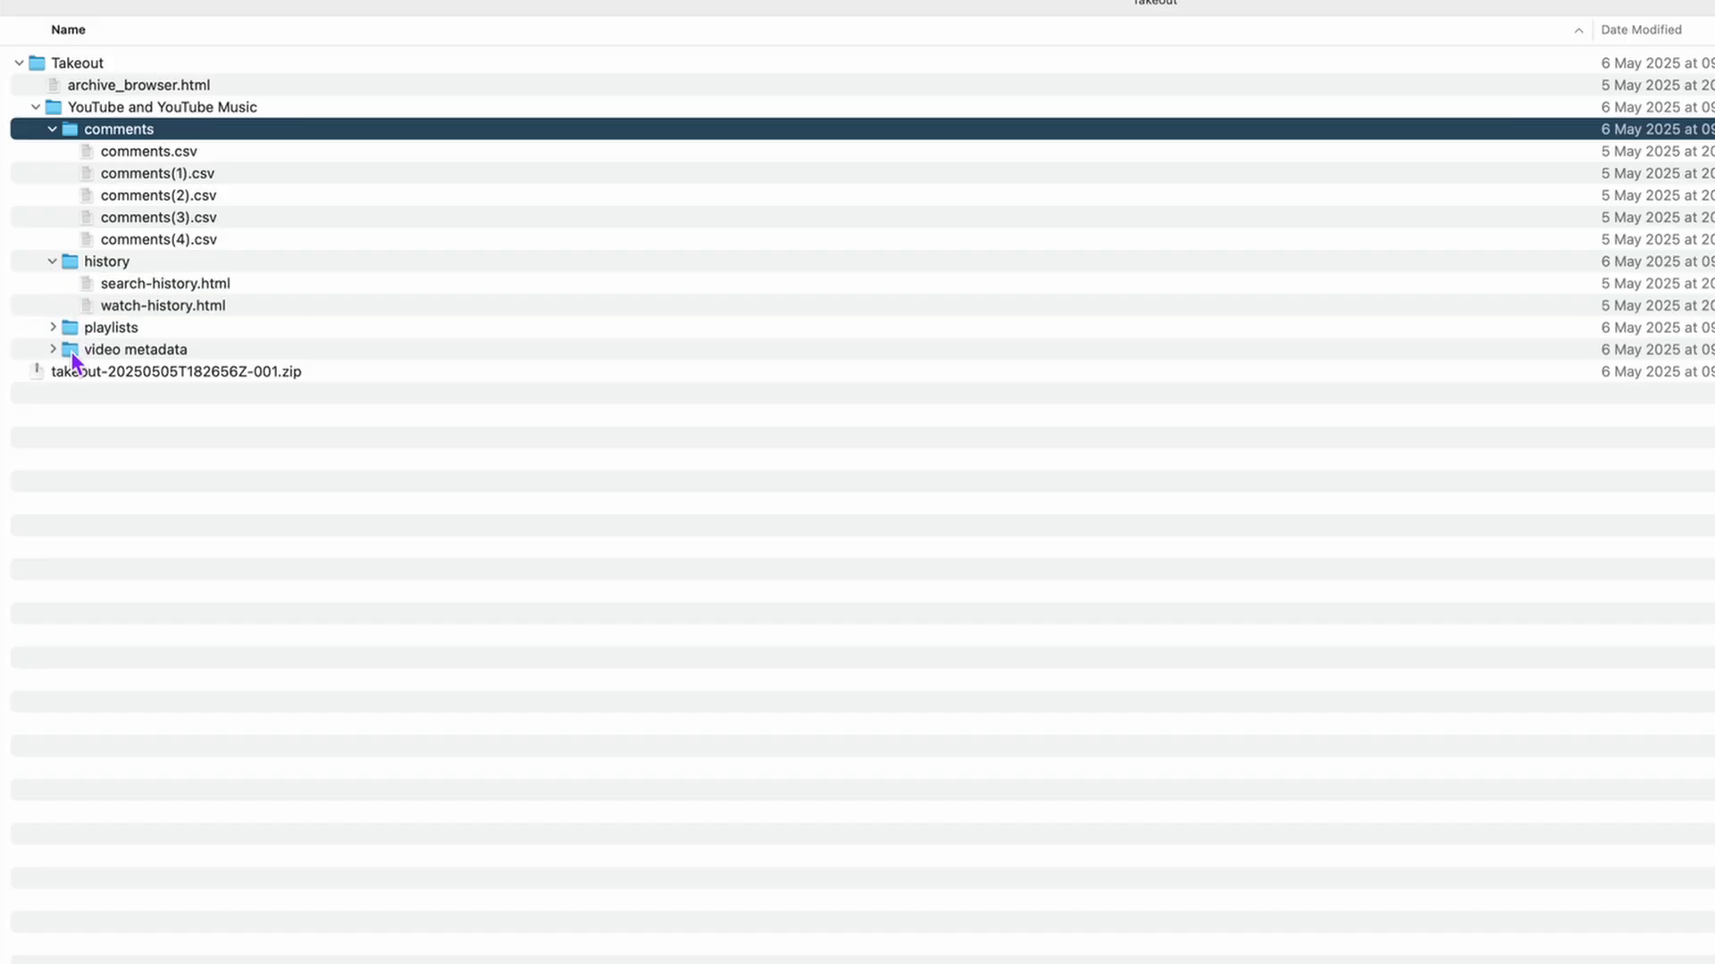
left_click(53, 328)
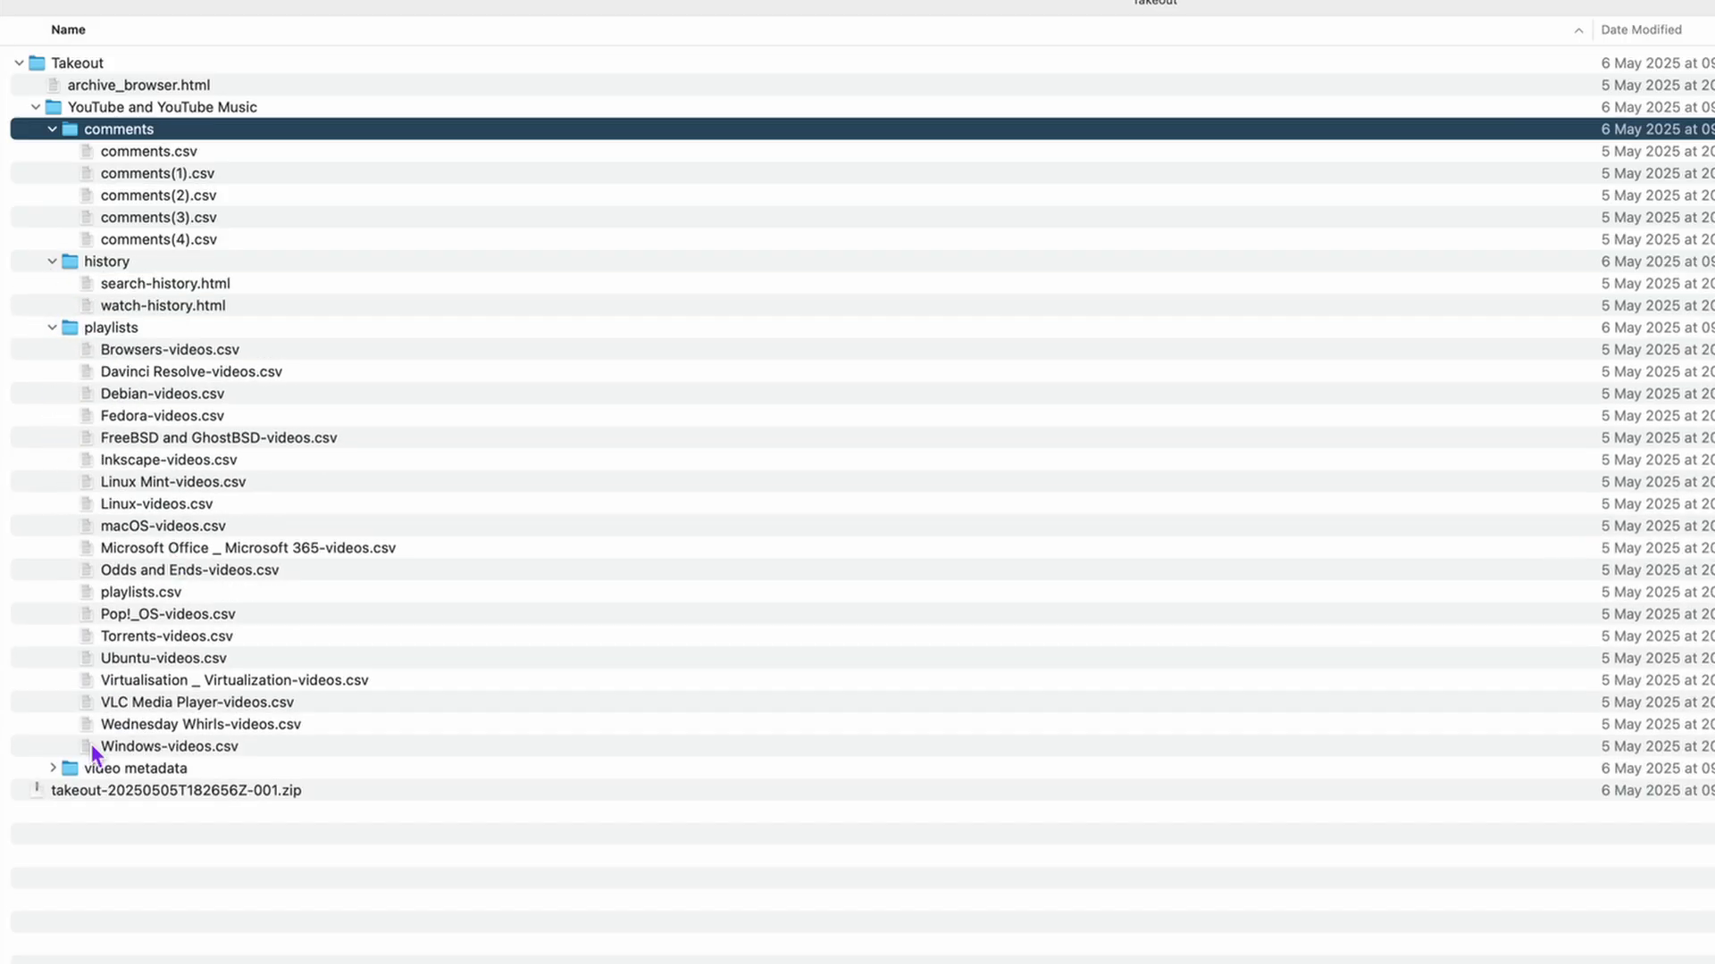
left_click(51, 772)
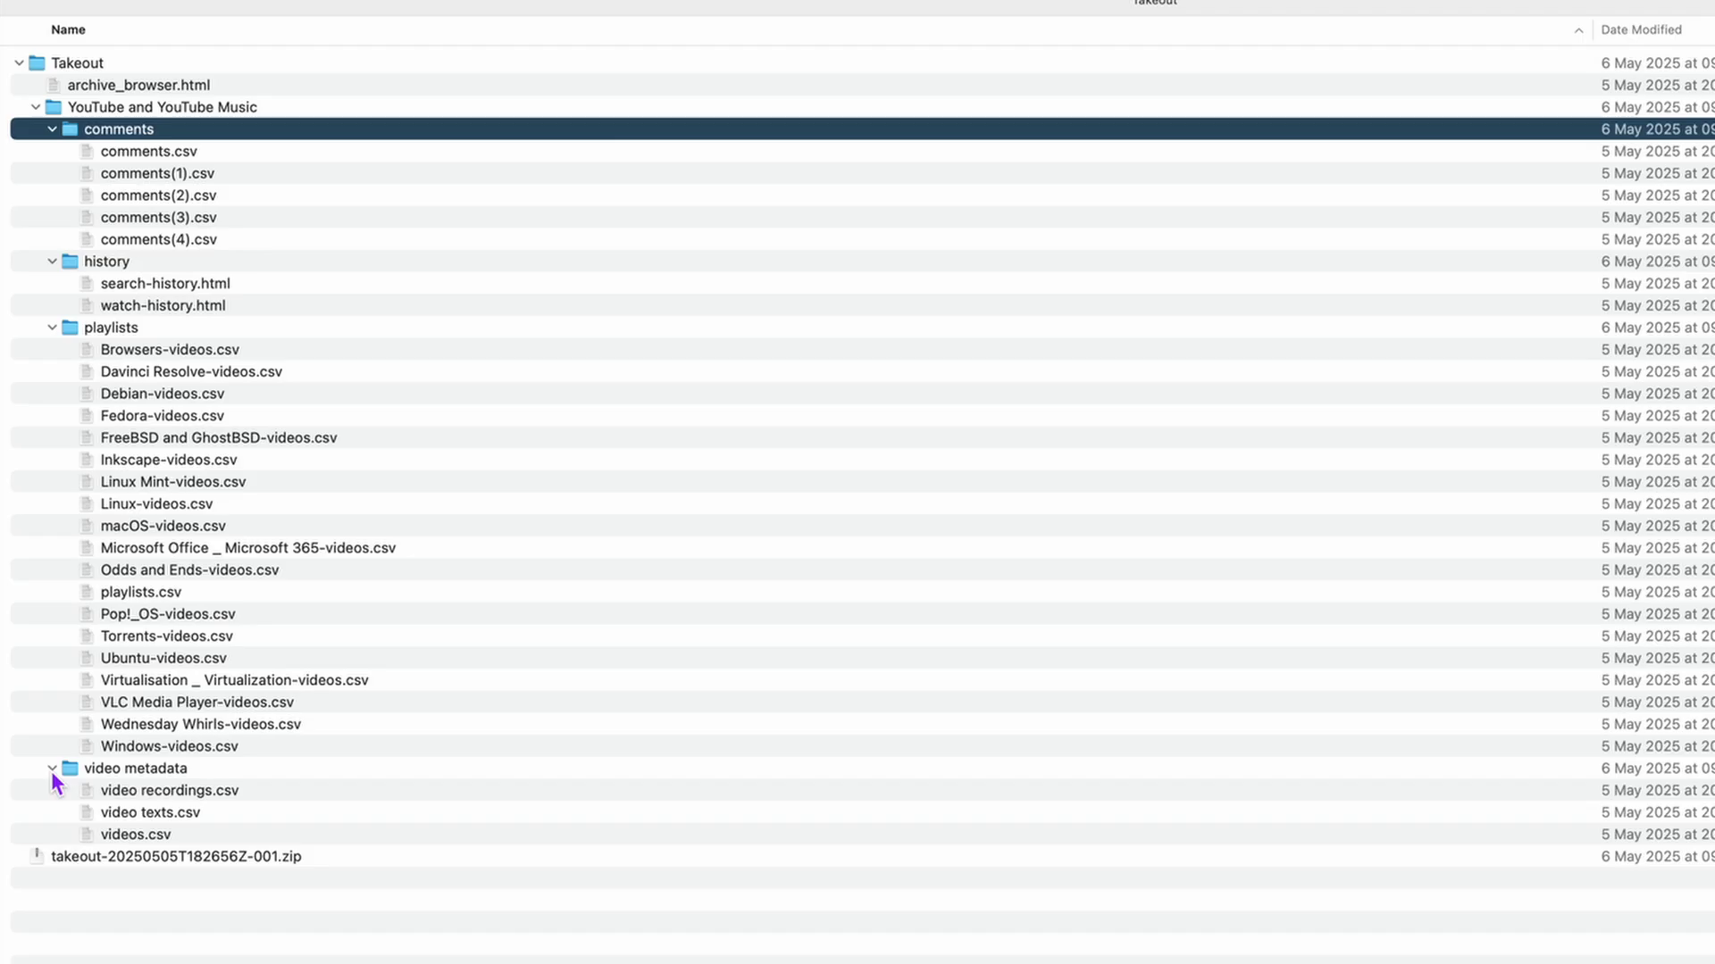
Collapse the comments, history and playlists folders, and open archive_browser.html from the Takeout folder.
left_click(152, 838)
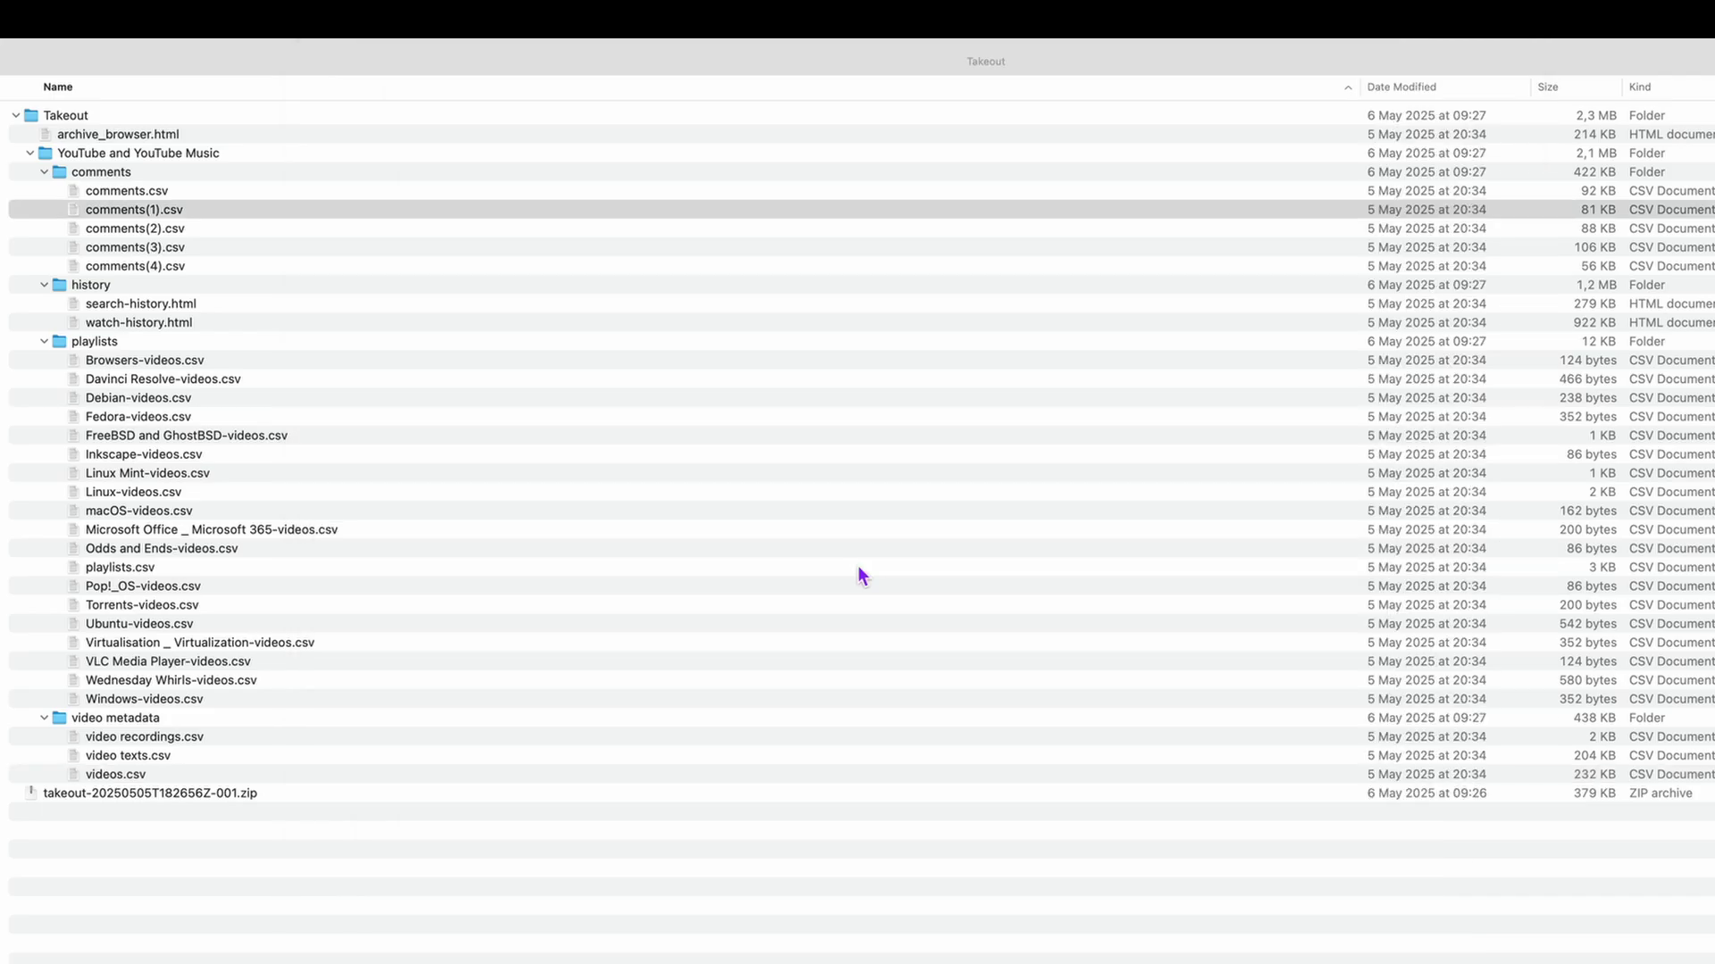
left_click(45, 172)
left_click(45, 192)
left_click(43, 210)
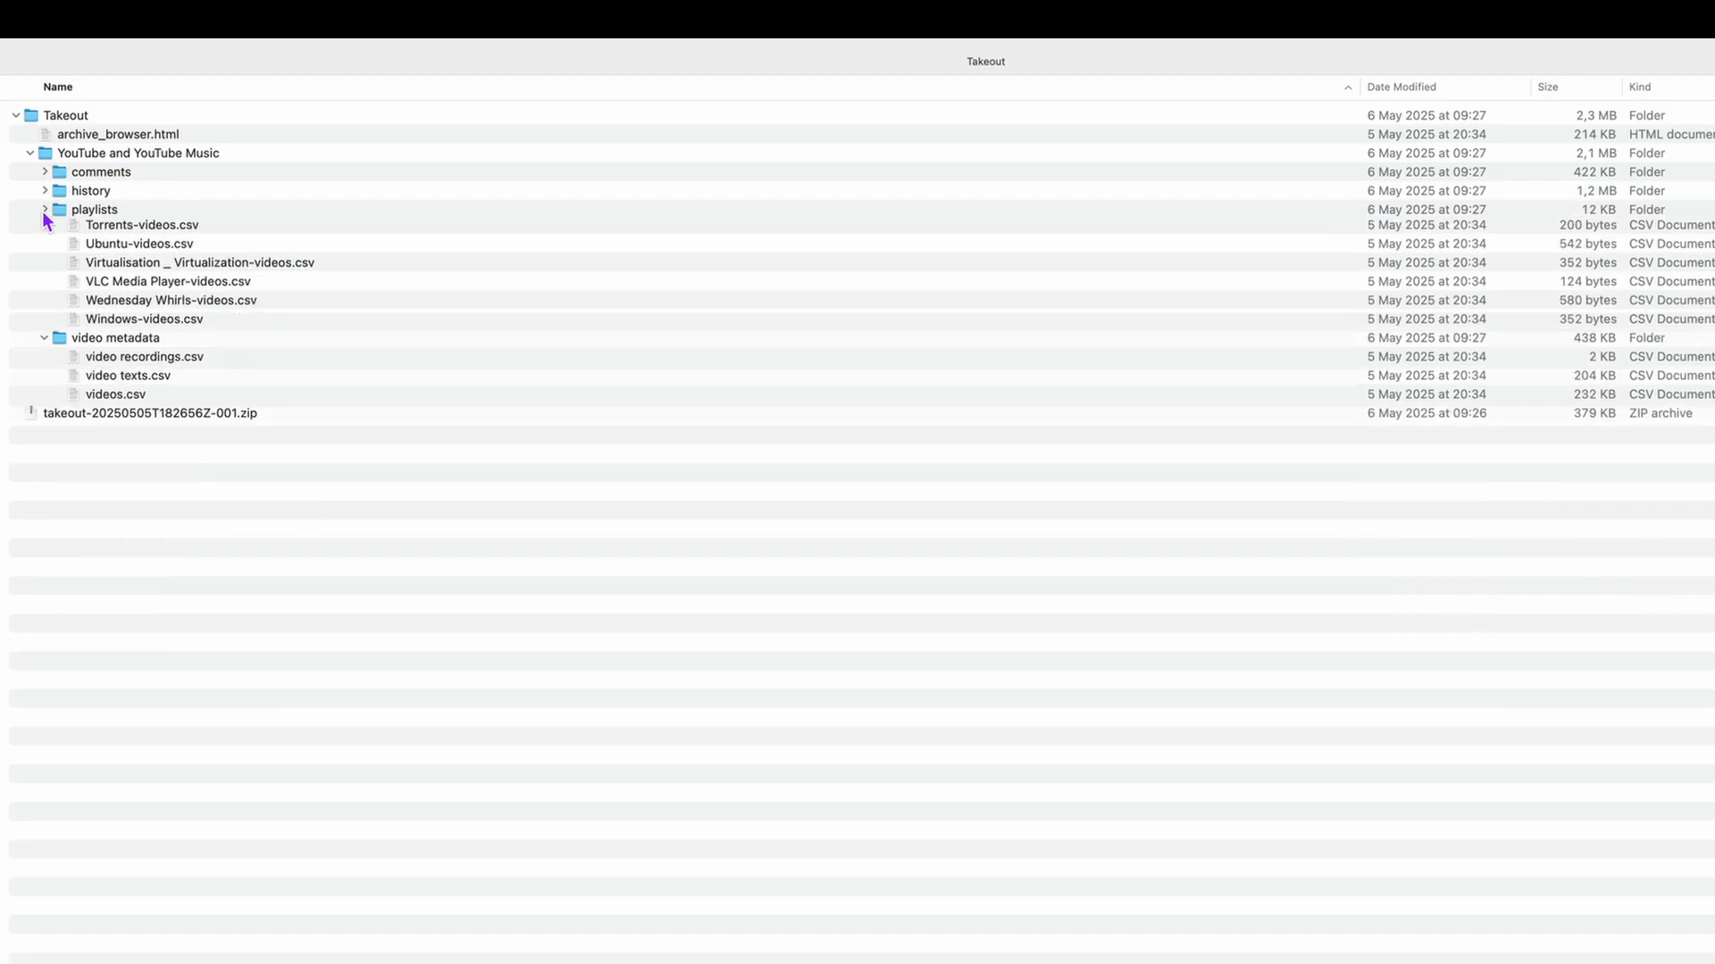
left_click(121, 135)
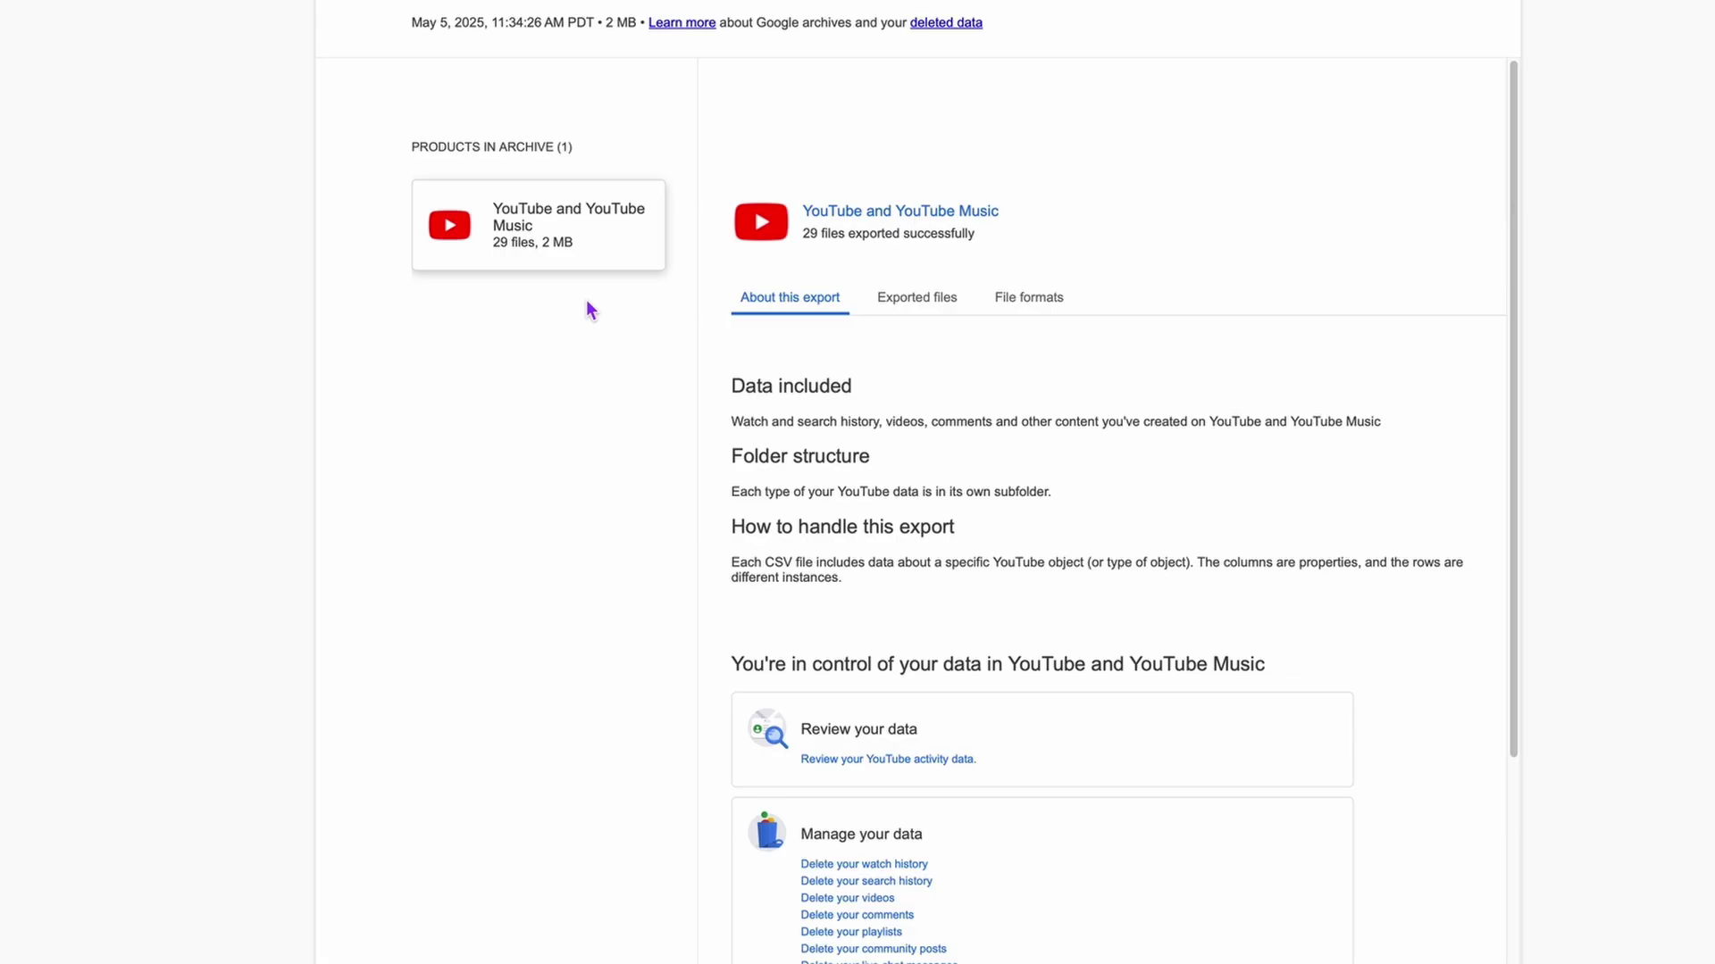
Examine the YouTube and YouTube Music export overview, including the data included, folder structure, and data management options.
left_click_drag(731, 386, 873, 386)
left_click_drag(731, 423, 1388, 424)
left_click(1251, 471)
scroll(1034, 528, "down", 1)
scroll(1028, 519, "down", 2)
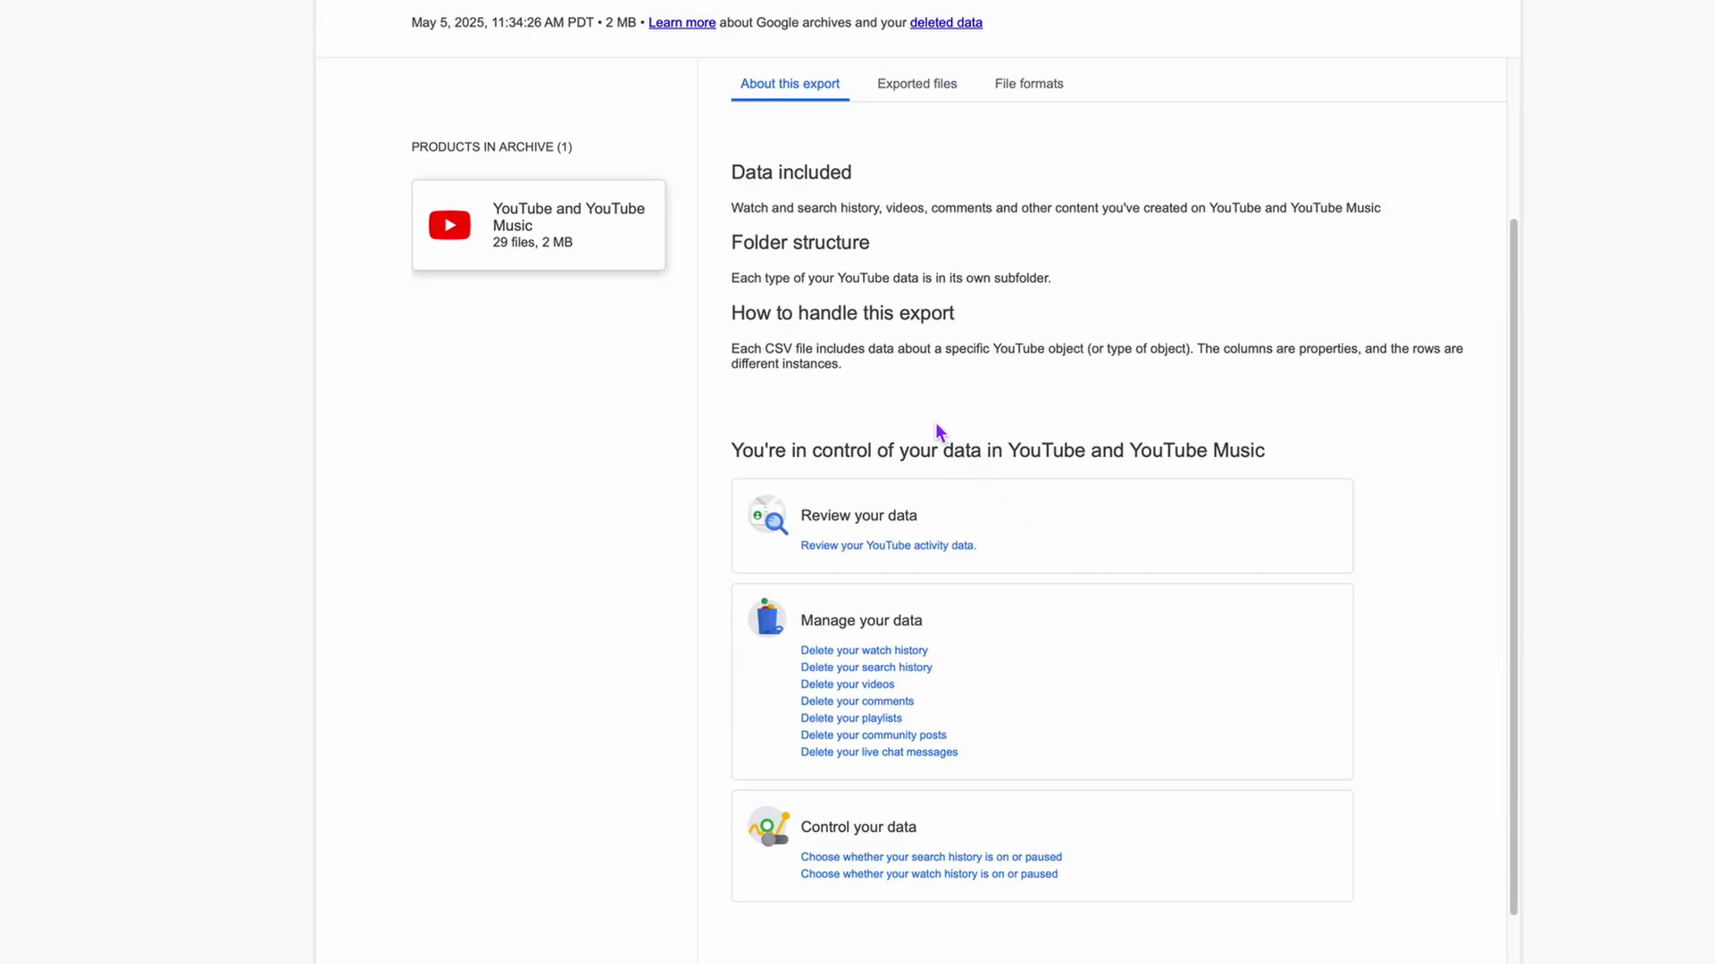
scroll(967, 431, "down", 2)
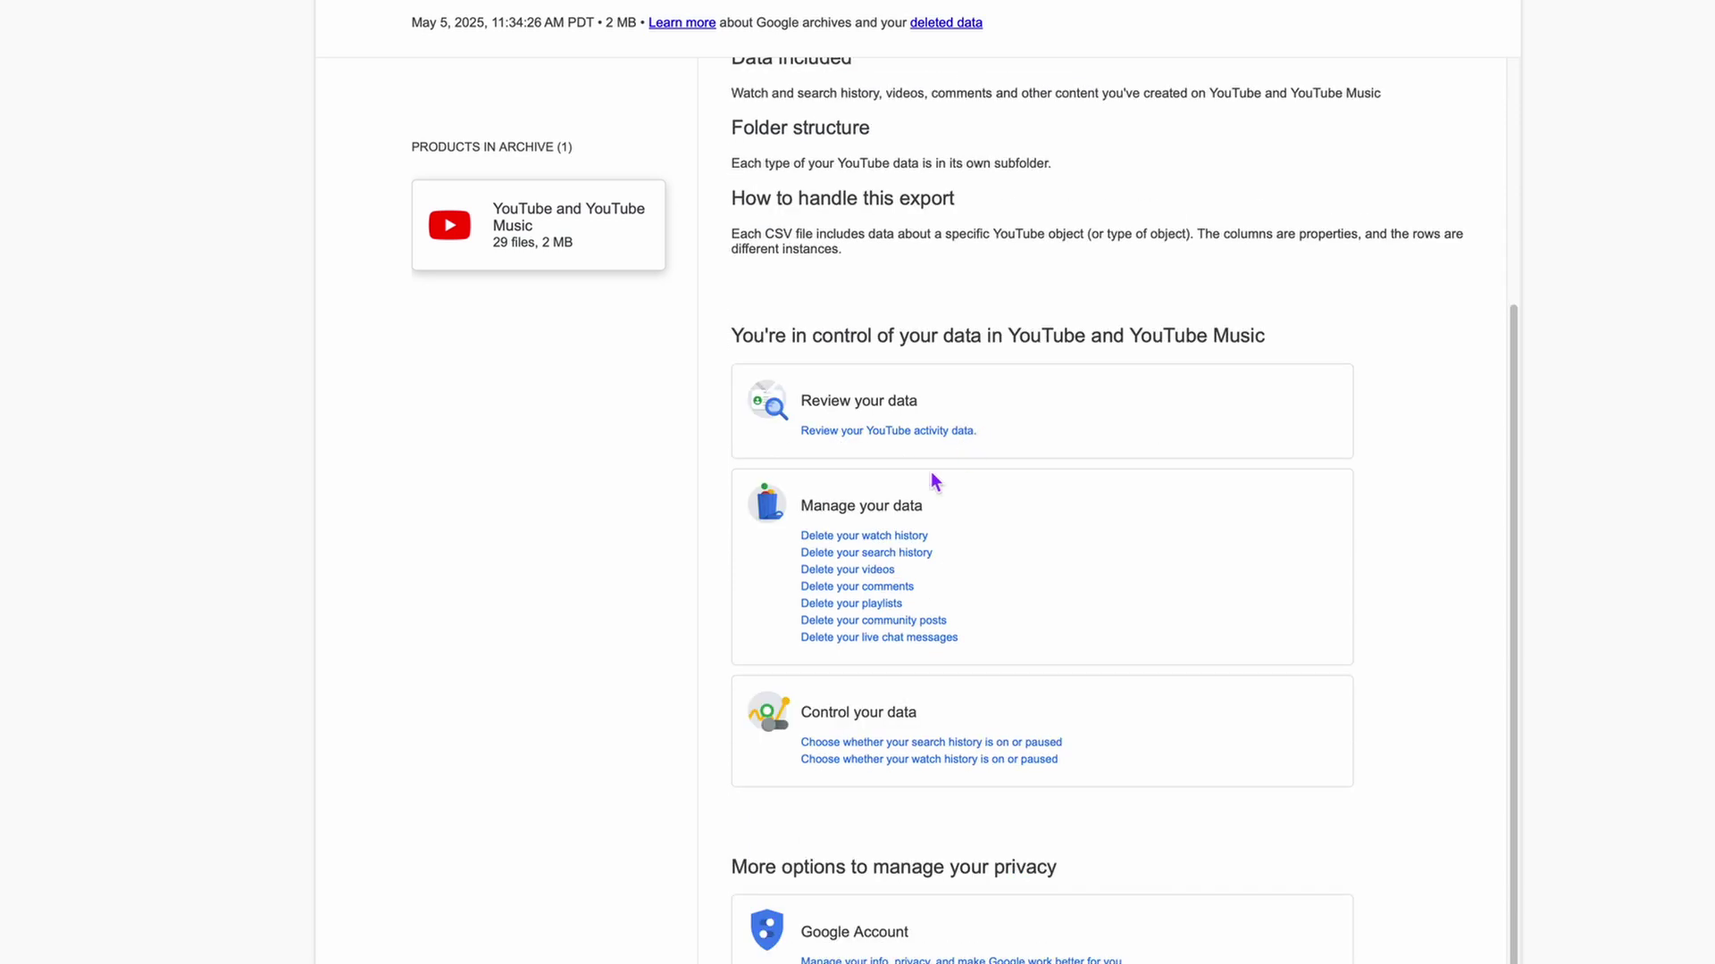
scroll(903, 641, "up", 5)
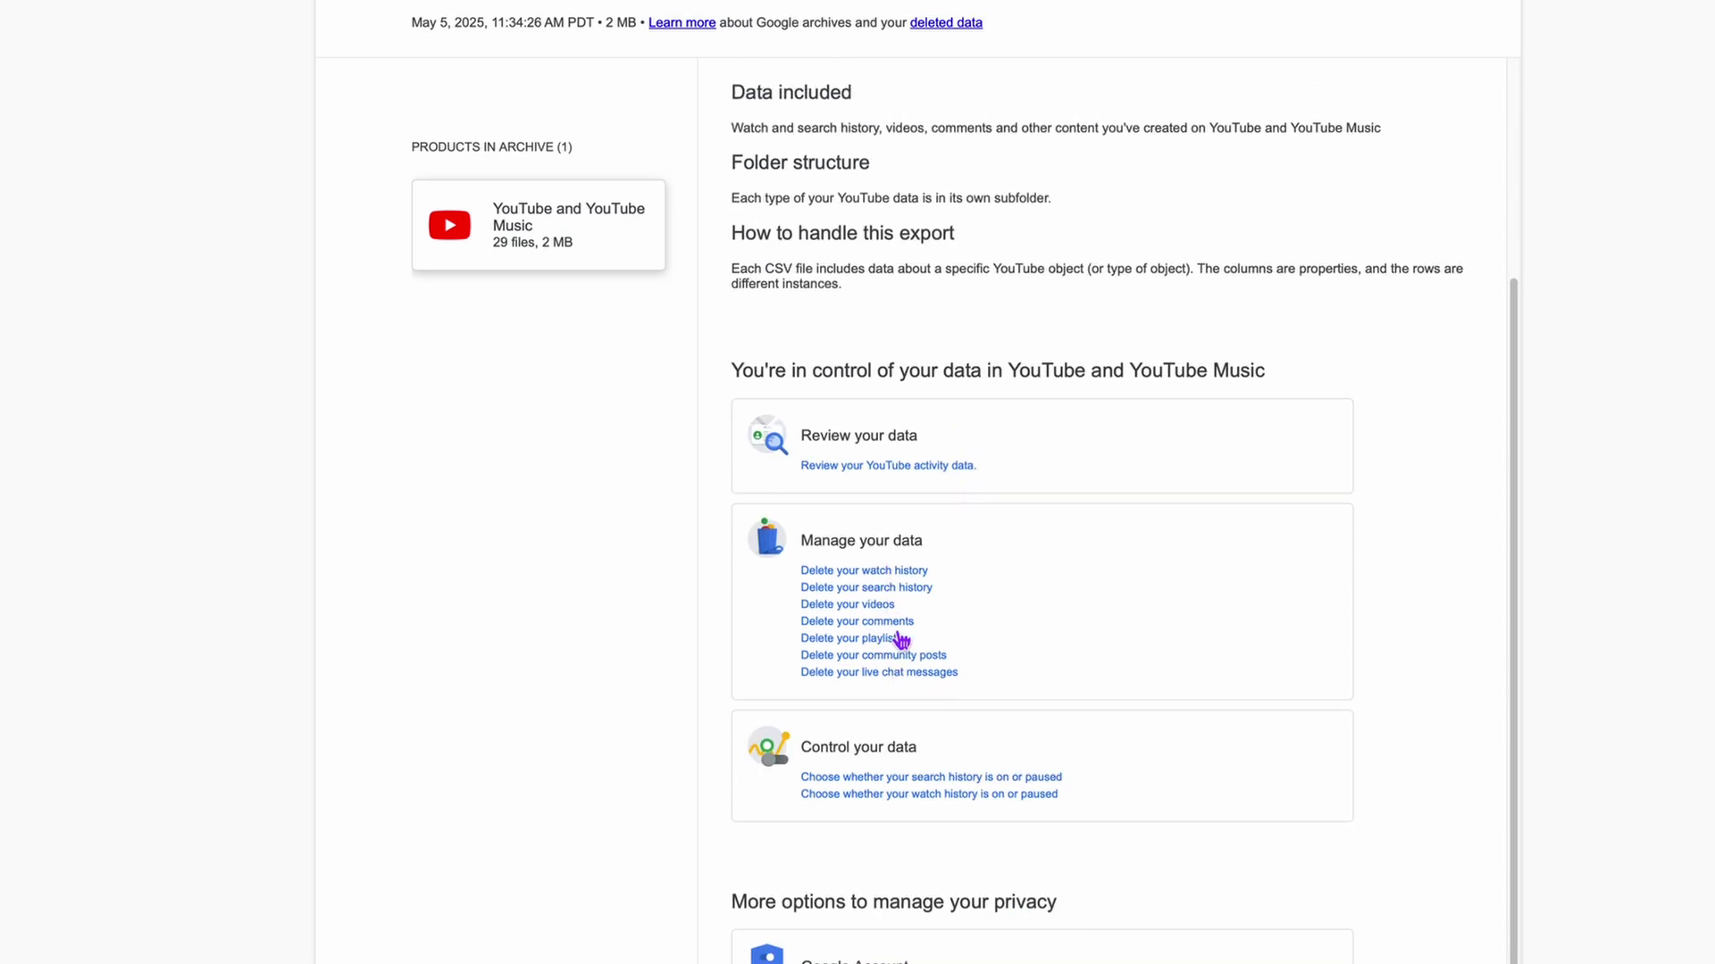
Review the archive's exported files section and its list of possible file formats.
left_click(929, 304)
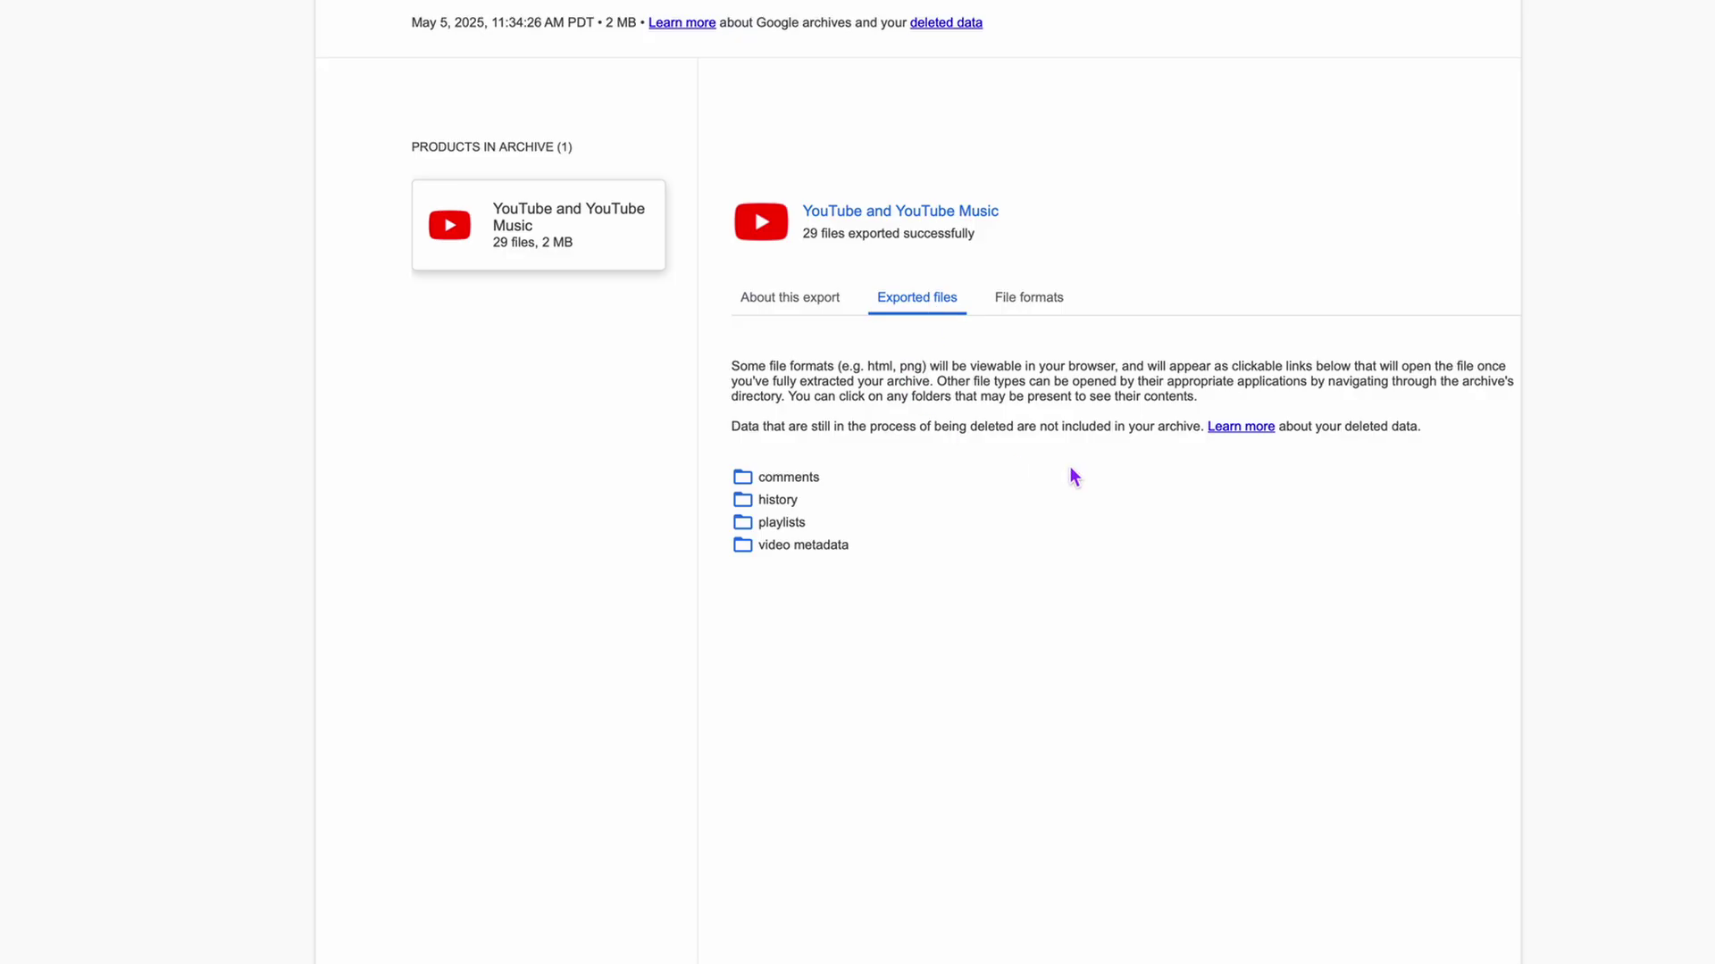
left_click(1018, 300)
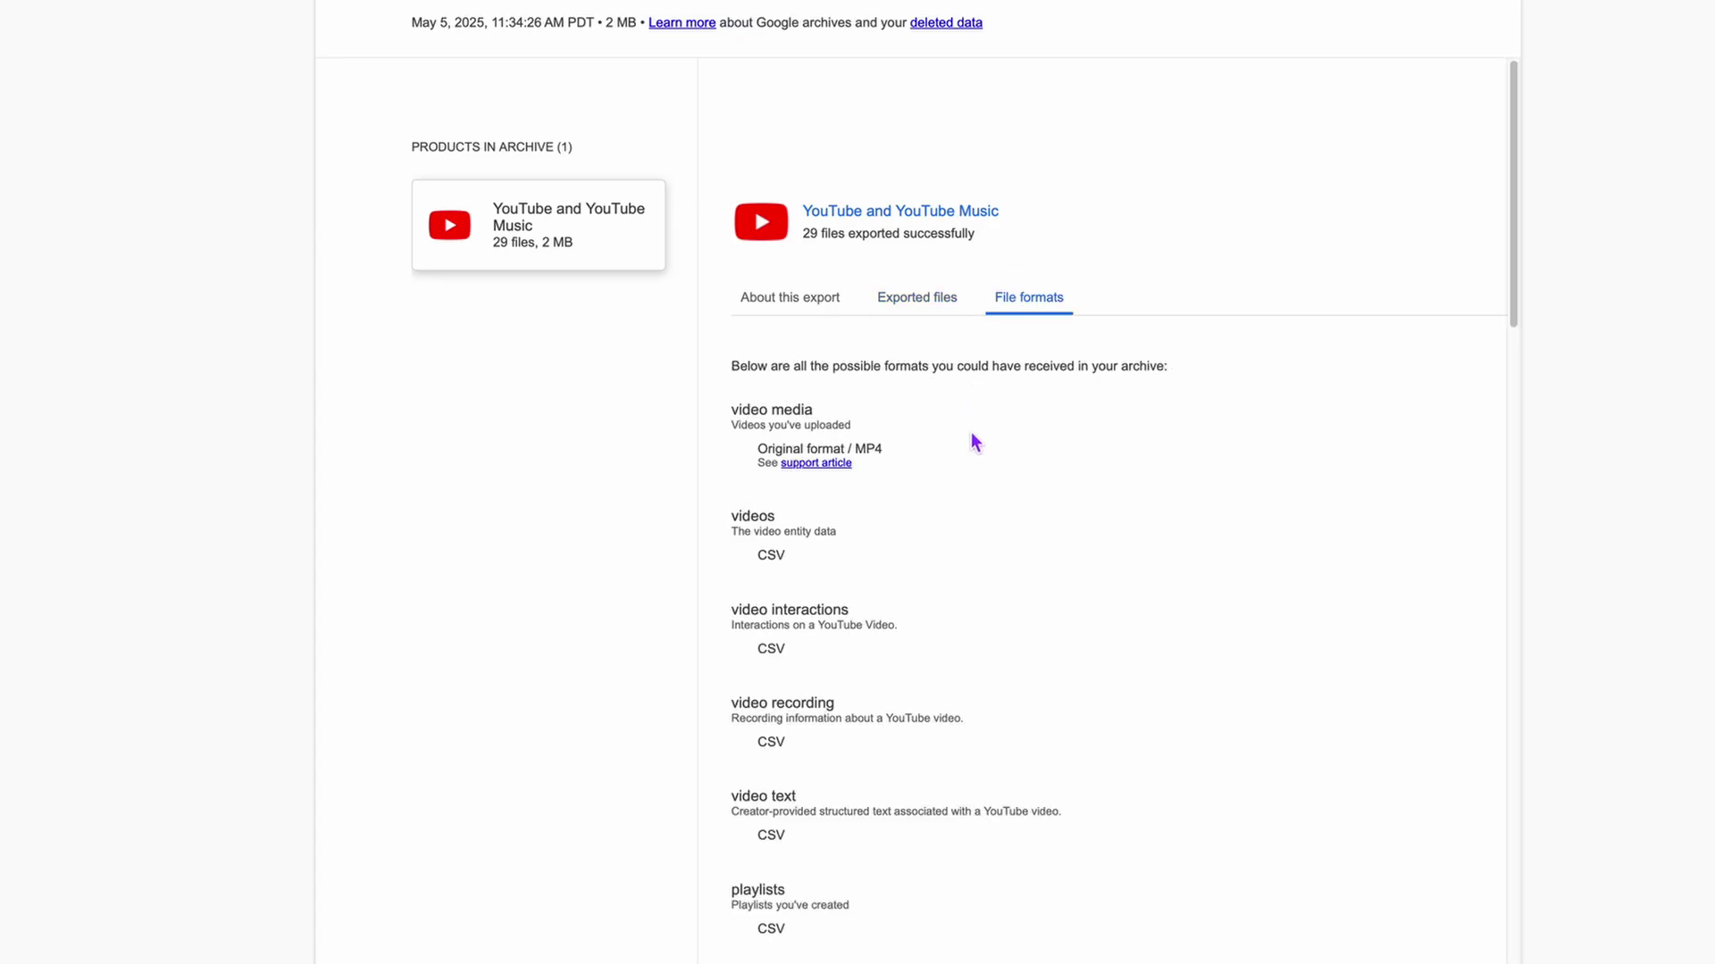
scroll(974, 442, "down", 5)
scroll(974, 442, "up", 4)
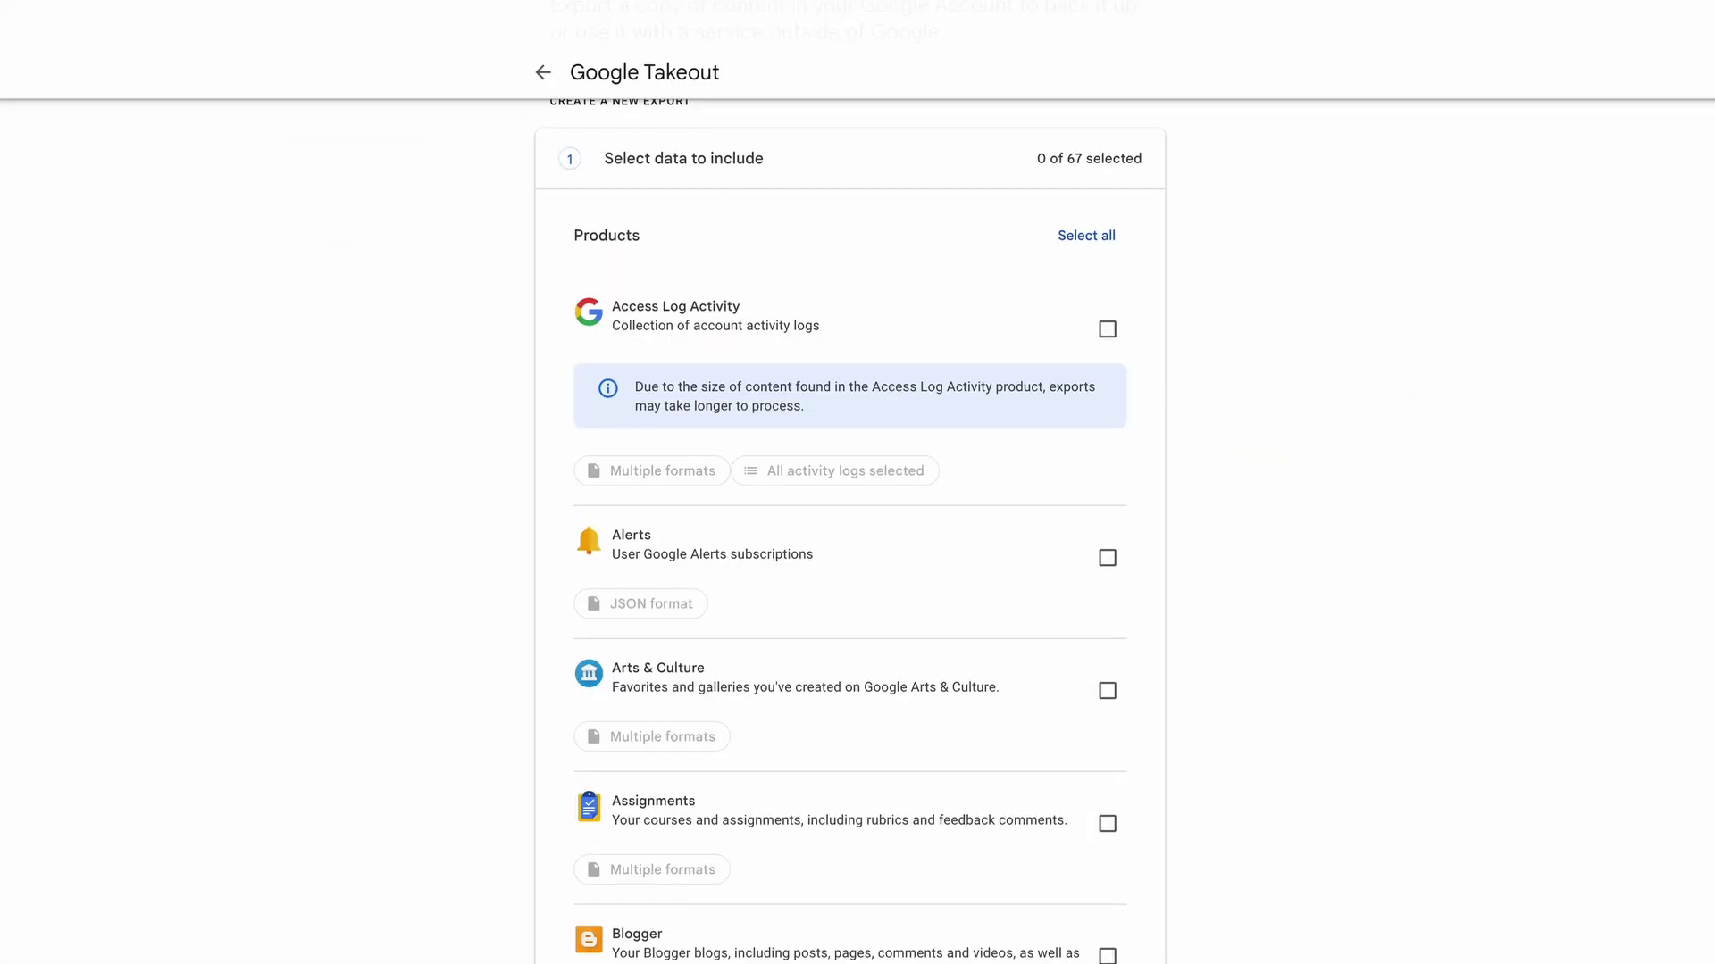
Browse the products available for a new Google Takeout export, from Access Log Activity through Embark.
scroll(850, 532, "down", 2)
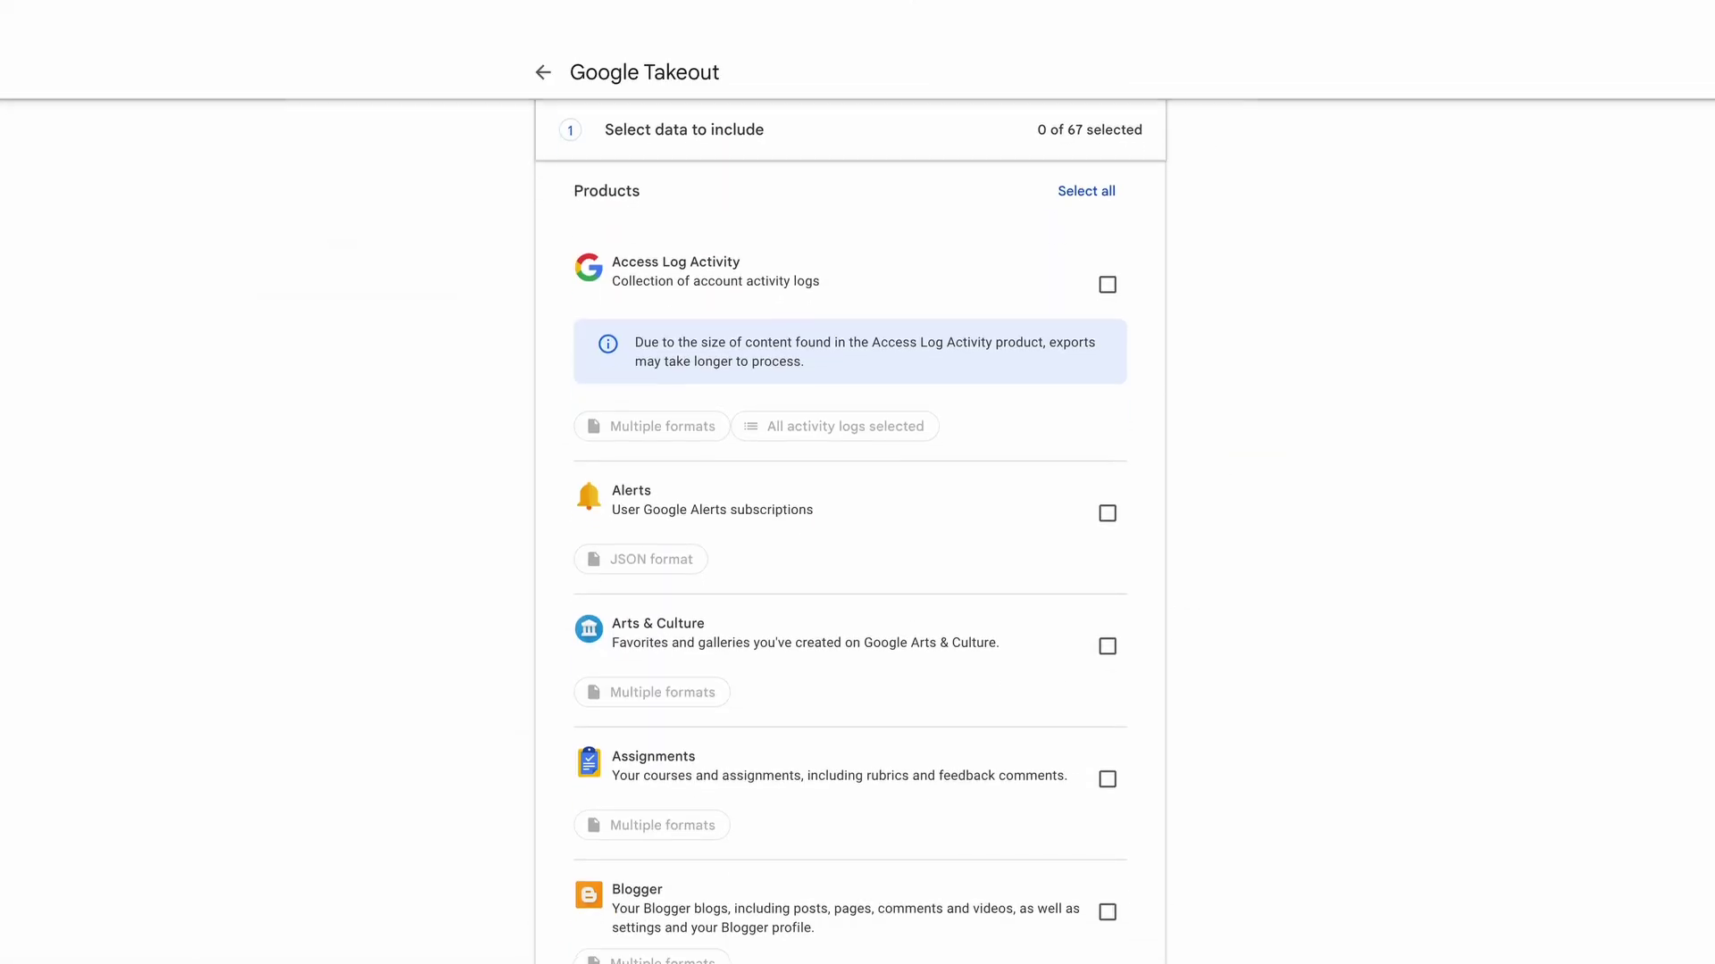
scroll(850, 532, "down", 3)
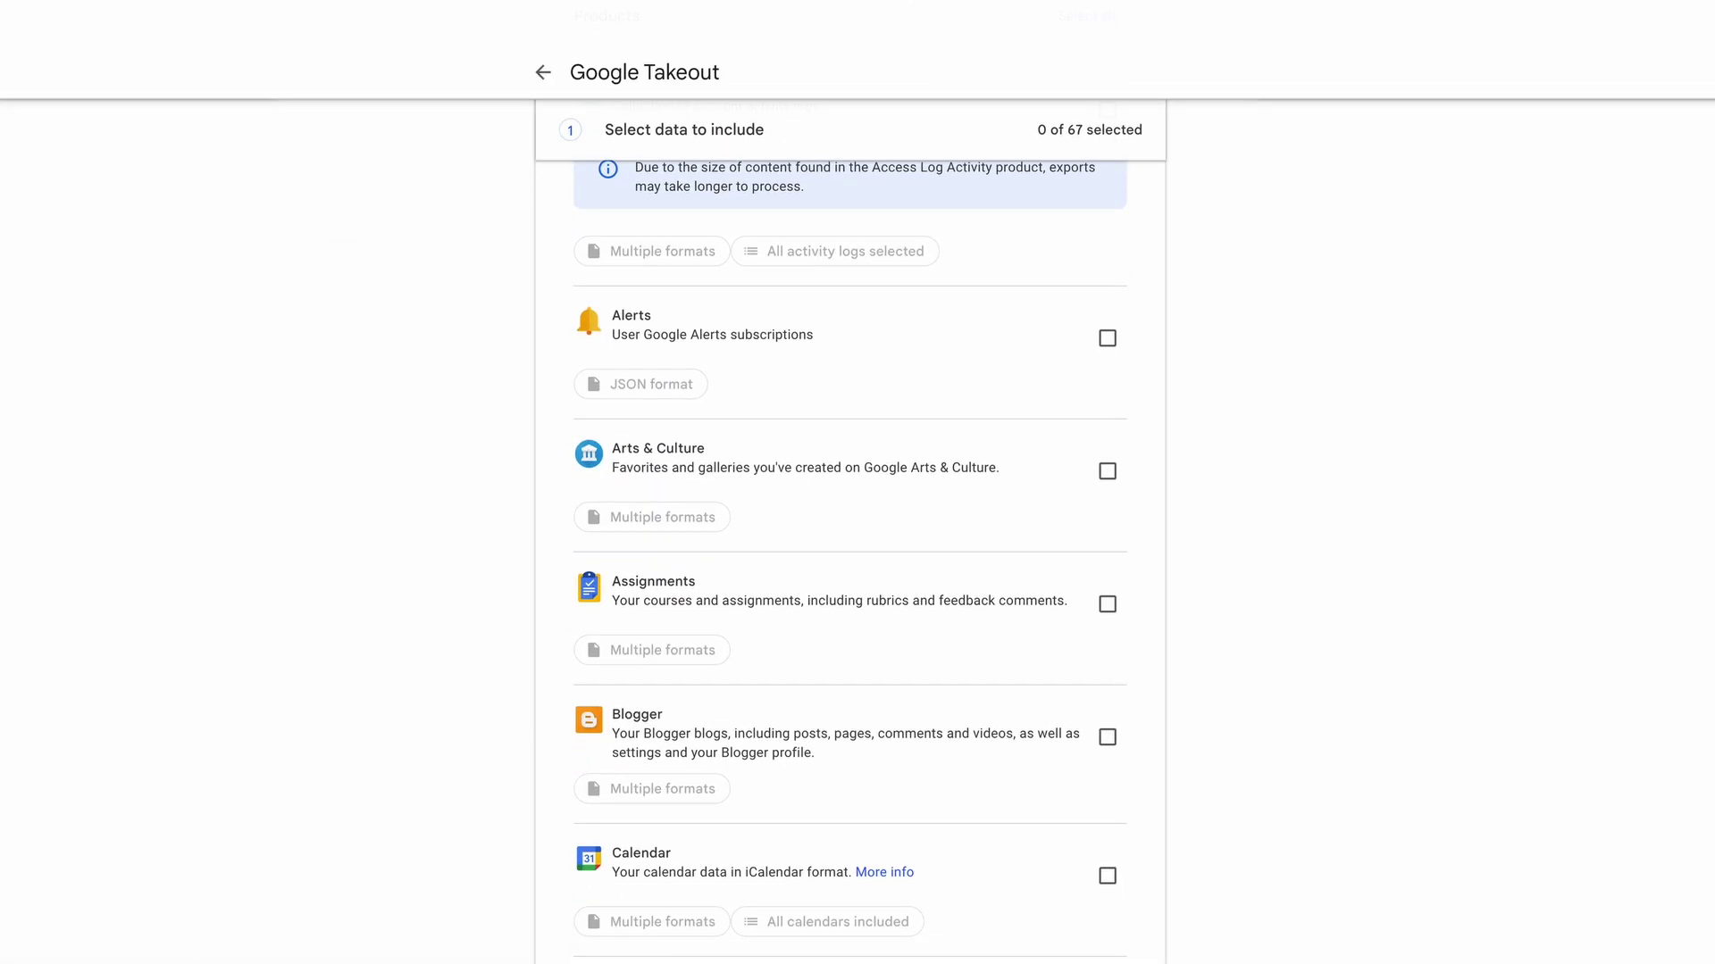
scroll(851, 531, "down", 5)
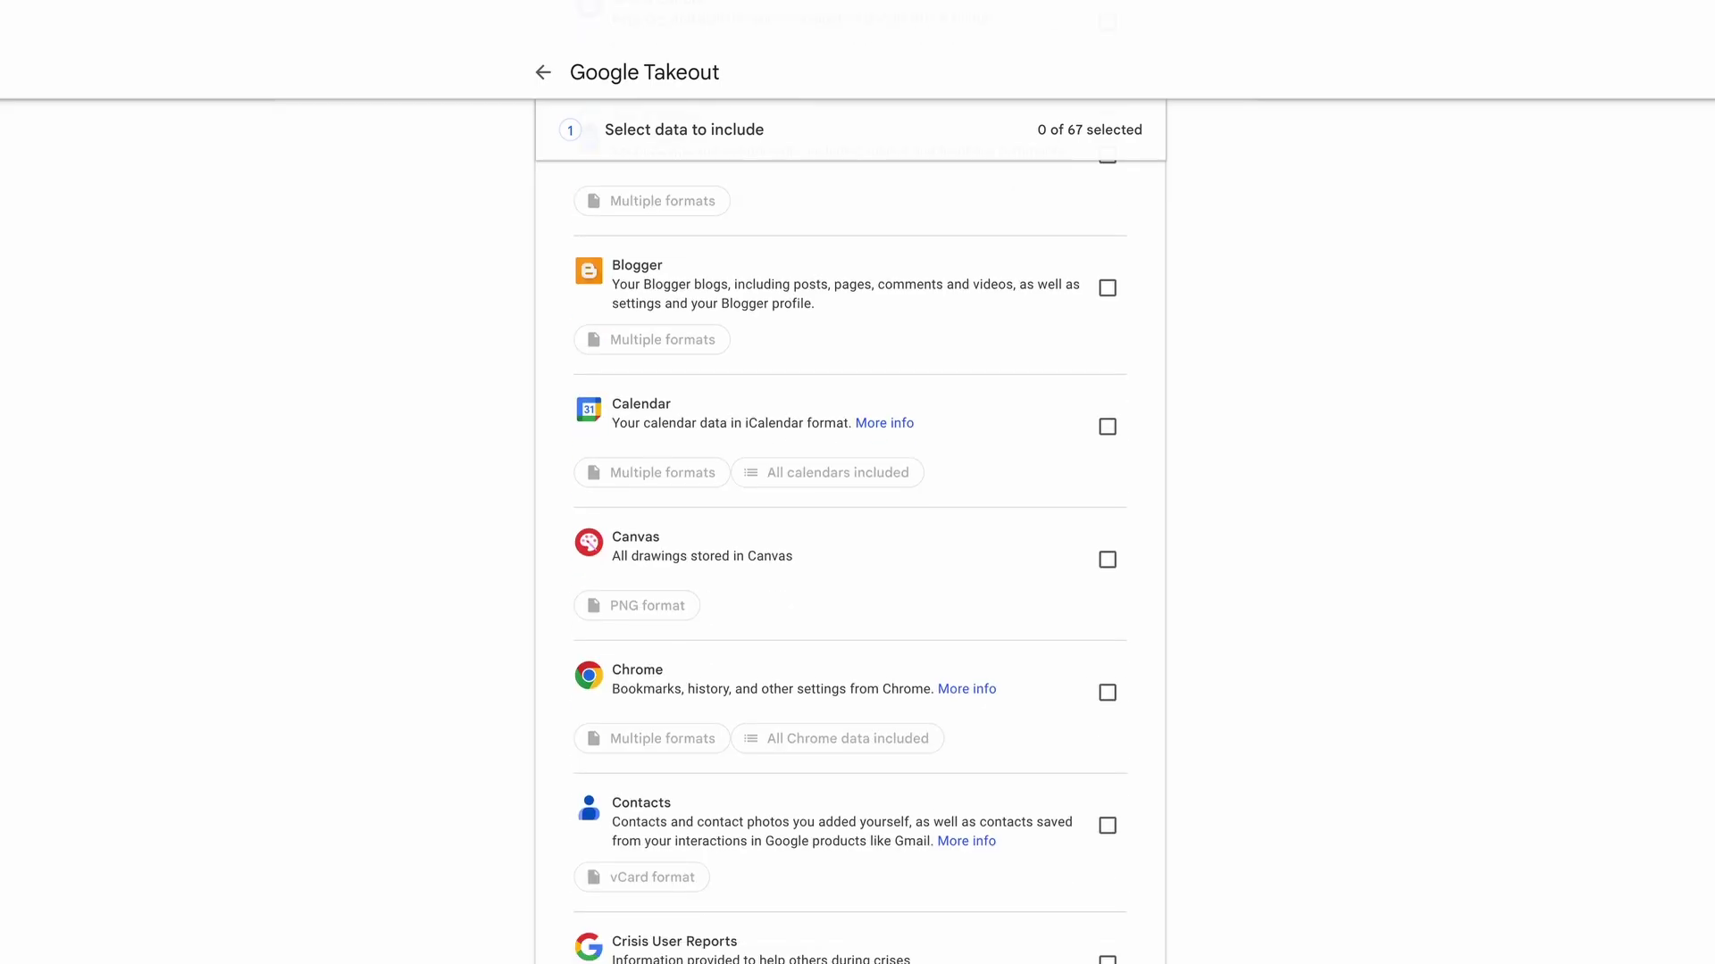
scroll(851, 531, "down", 3)
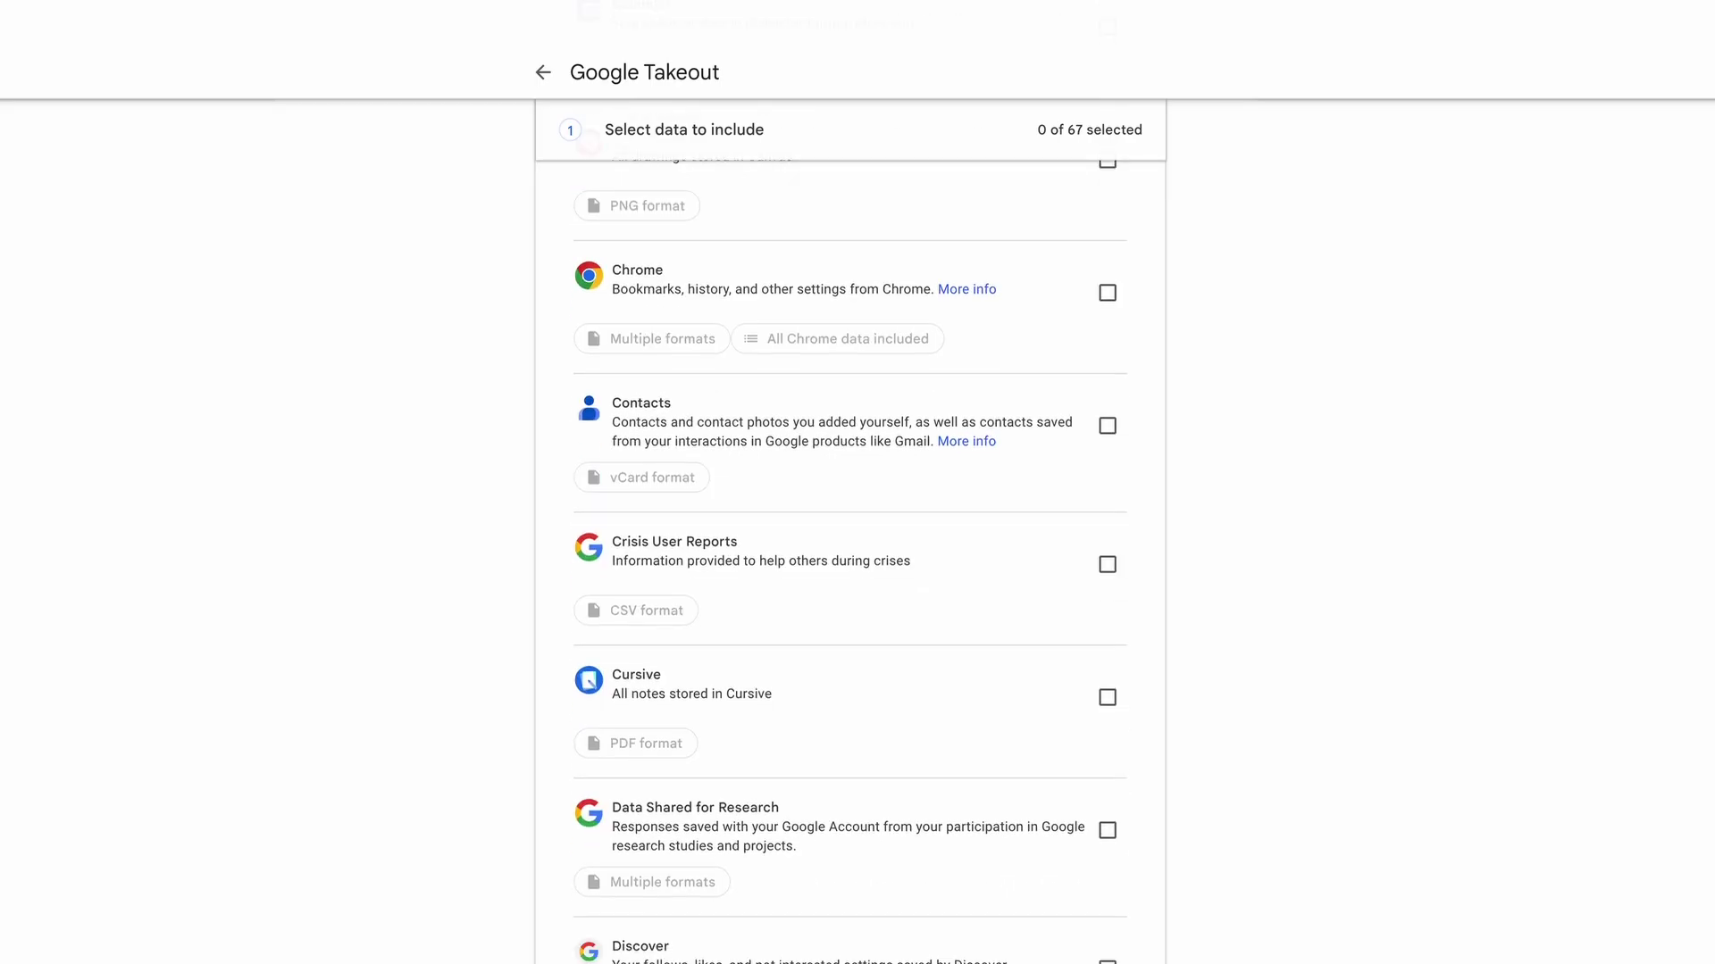
scroll(851, 531, "down", 3)
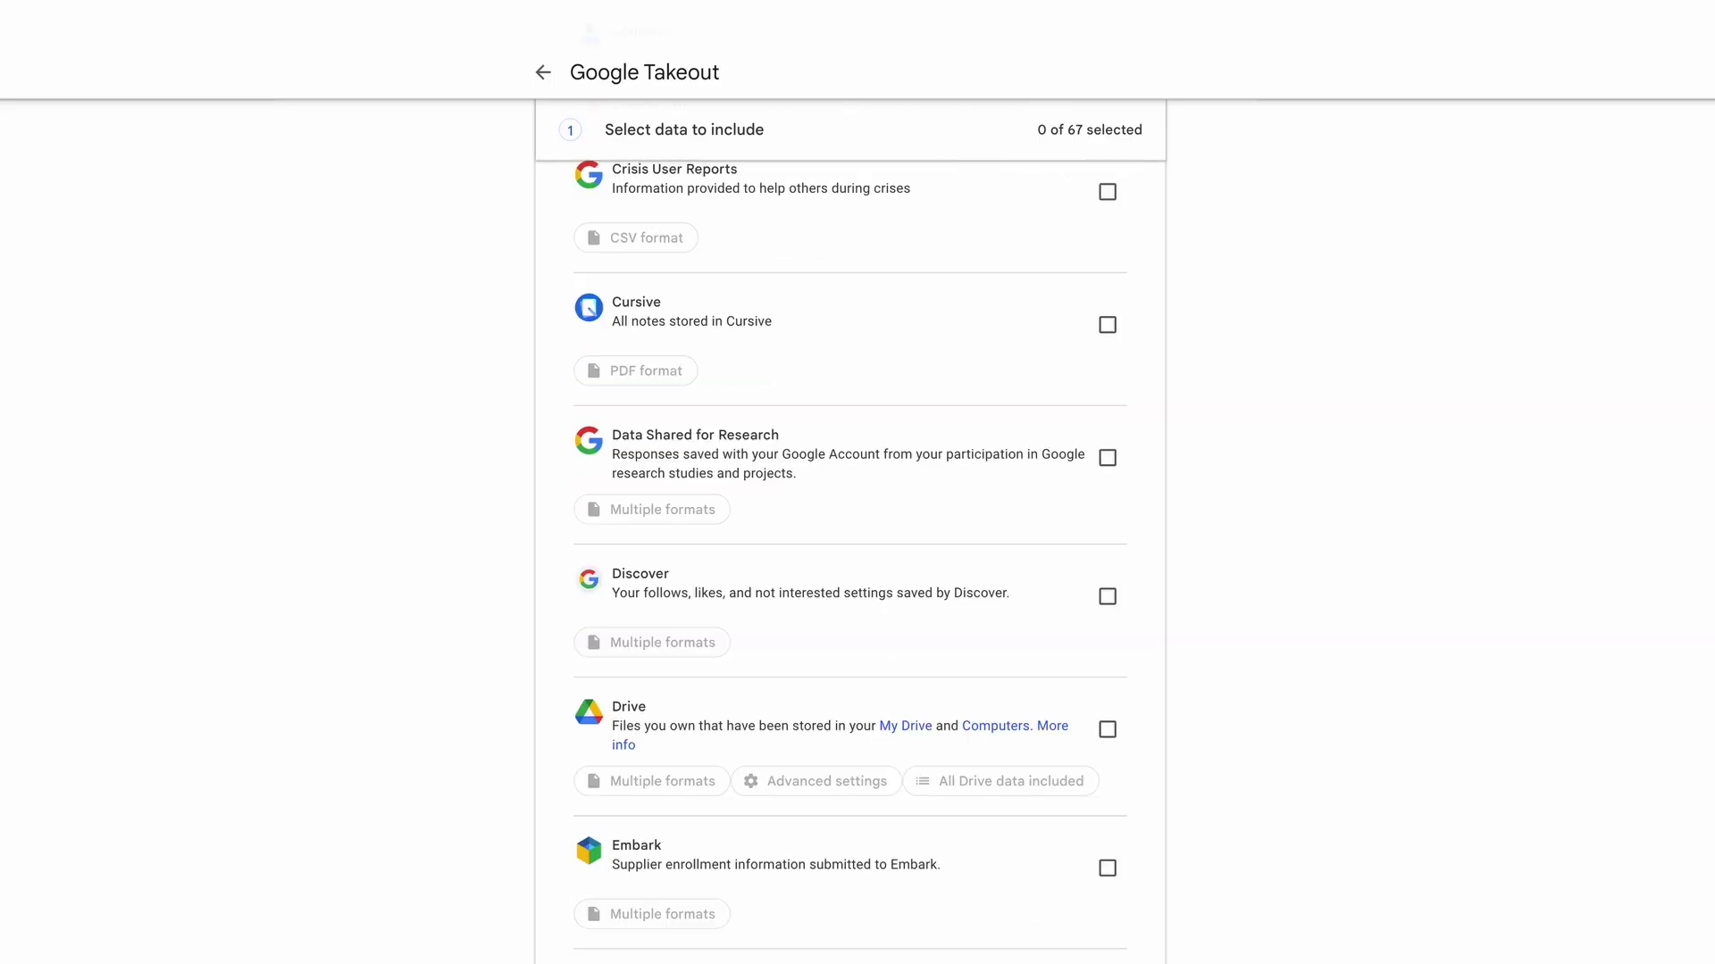